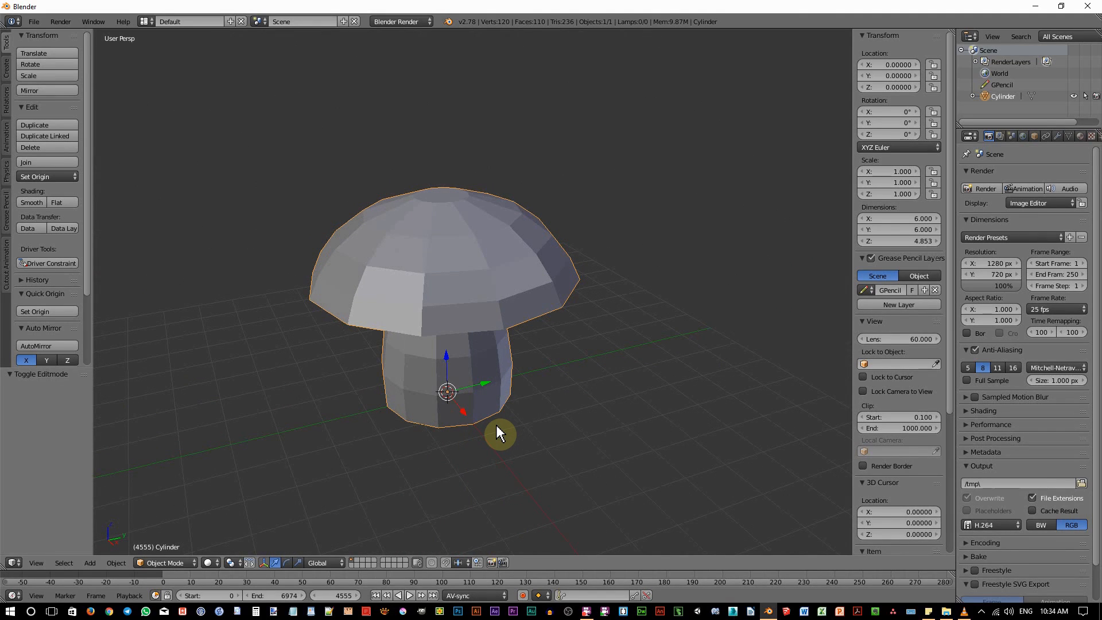
# Step: Delete the face closing the underside of the mushroom stem, using face selection in Edit Mode
pyautogui.moveTo(449, 389)
pyautogui.mouseDown(button='middle')
pyautogui.moveTo(580, 332)
pyautogui.moveTo(458, 272)
pyautogui.moveTo(401, 364)
pyautogui.moveTo(549, 381)
pyautogui.moveTo(494, 377)
pyautogui.mouseUp(button='middle')
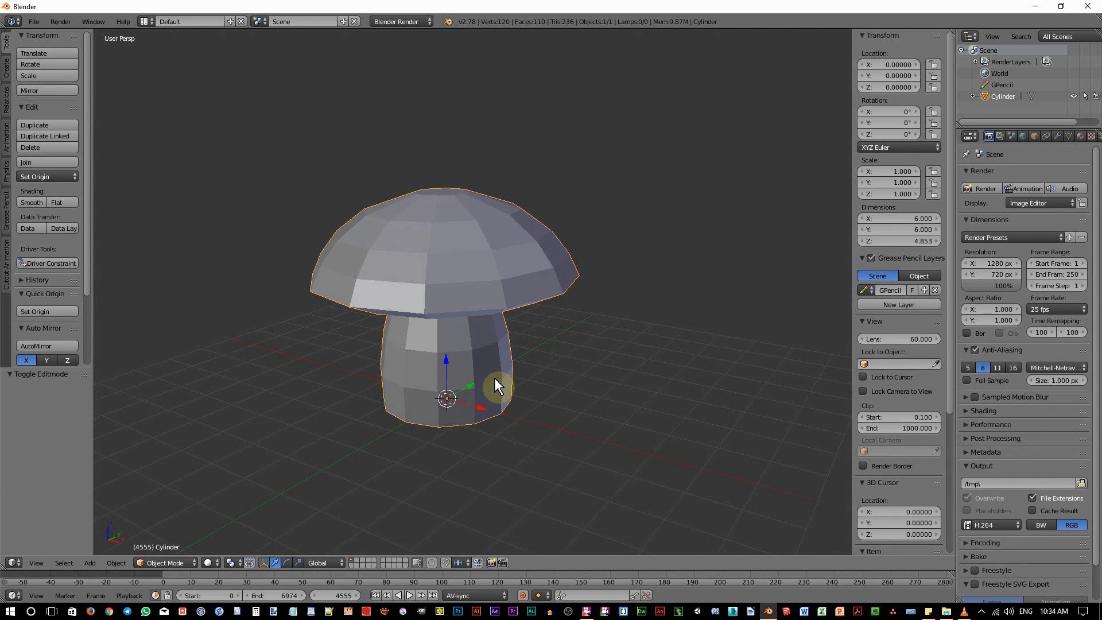
pyautogui.moveTo(559, 398); pyautogui.dragTo(425, 409, button='middle')
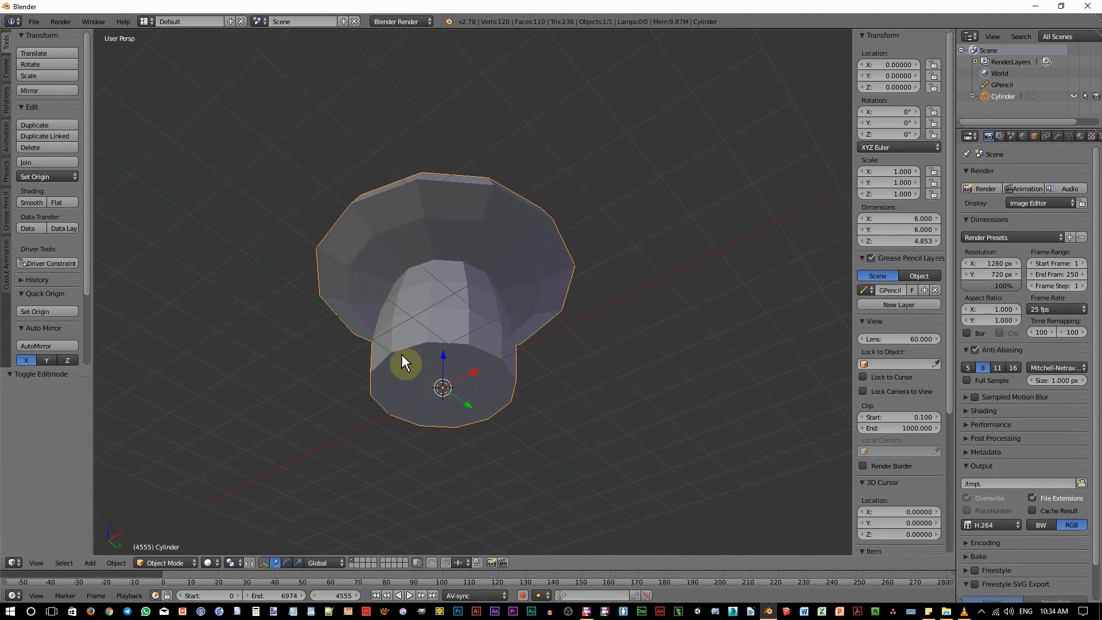
pyautogui.press('Tab')
pyautogui.hotkey('ctrl', 'Tab')
pyautogui.press('3')
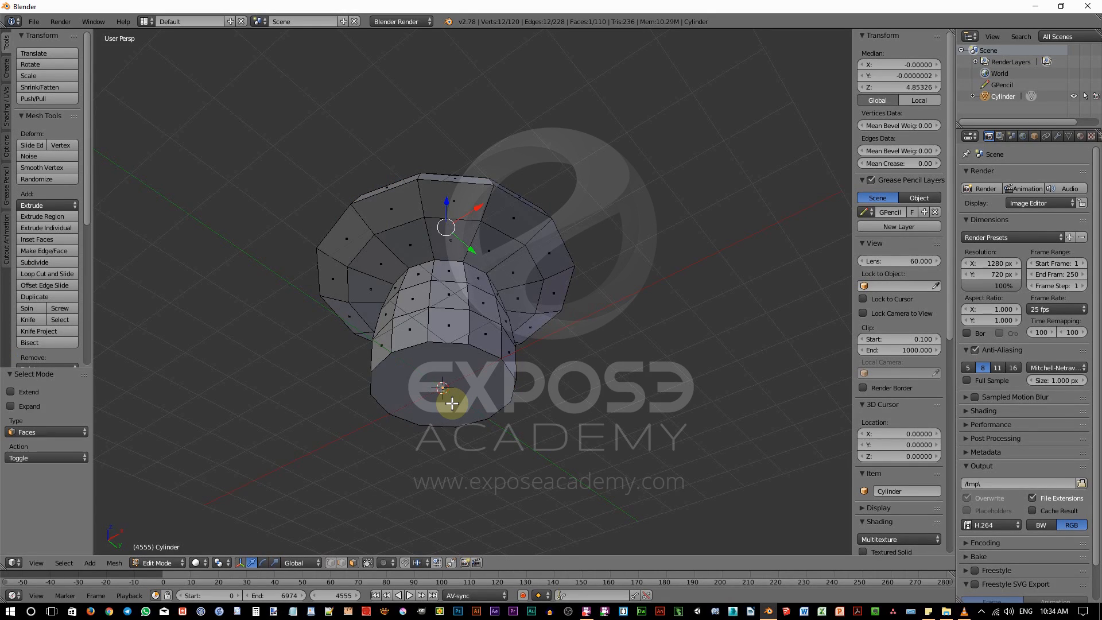
pyautogui.rightClick(475, 383)
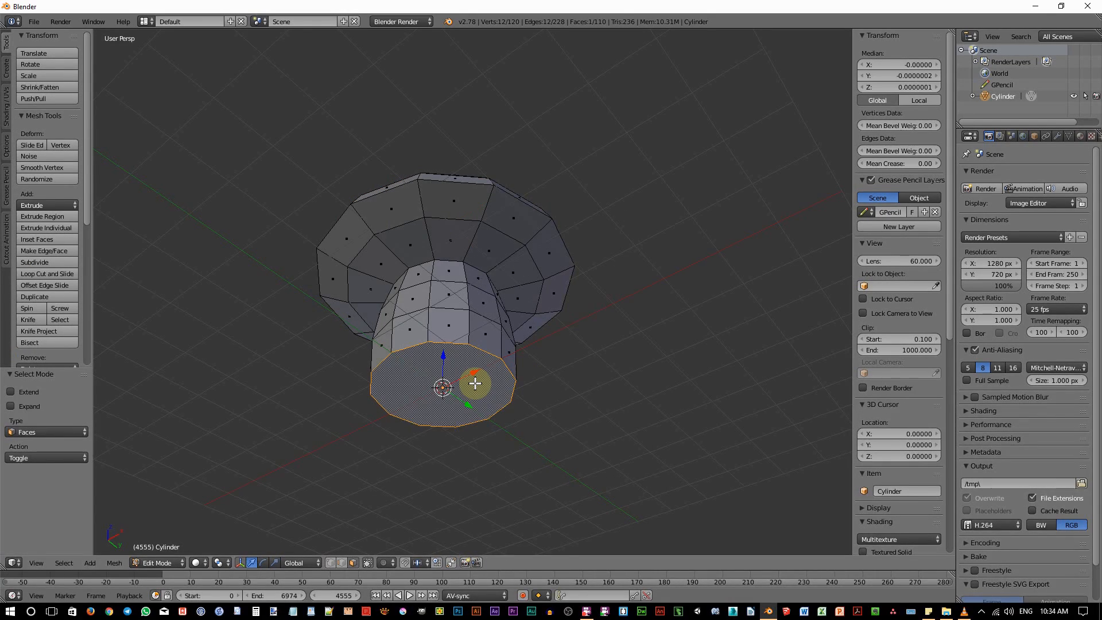
pyautogui.press('x')
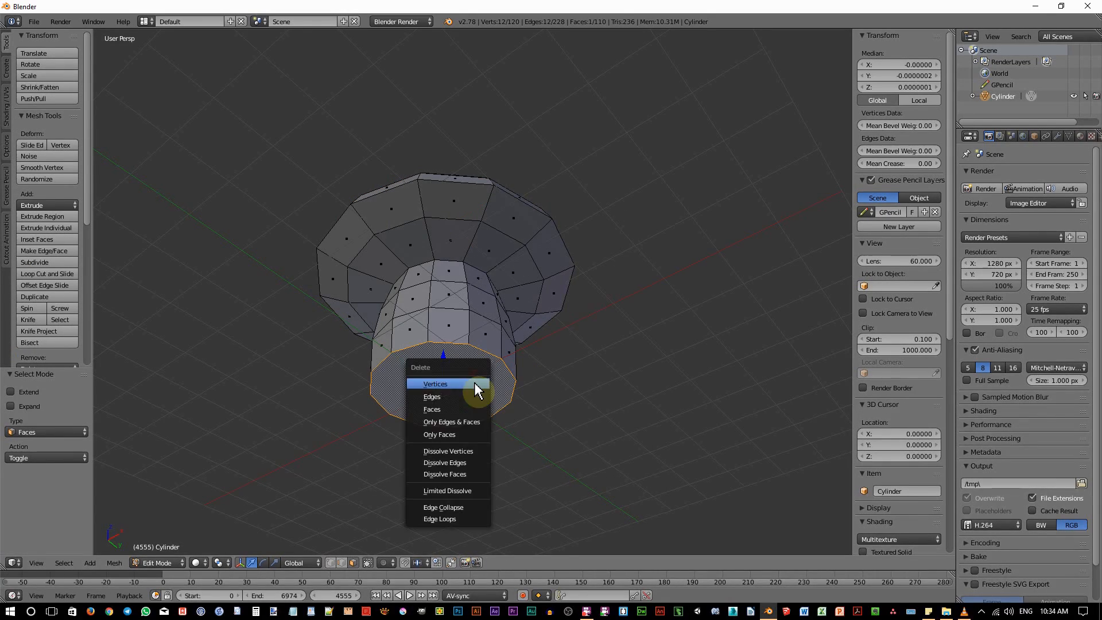
pyautogui.click(439, 409)
# Step: Mark one vertical line of three edges, running the full height of the stem, as a UV seam
pyautogui.moveTo(575, 316); pyautogui.dragTo(414, 381, button='middle')
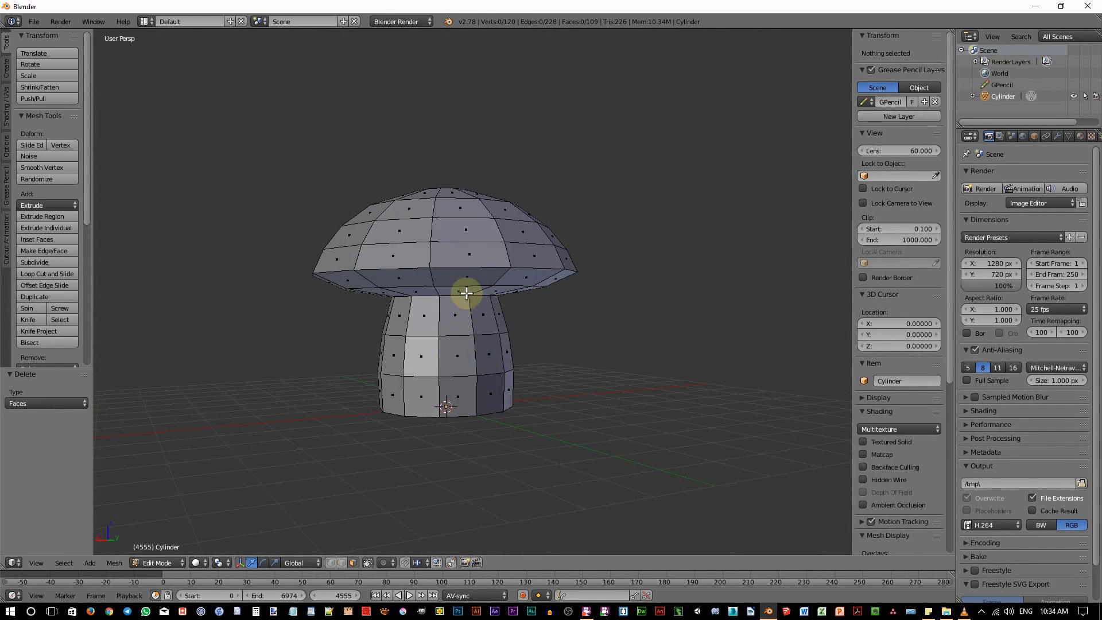
pyautogui.moveTo(474, 405); pyautogui.dragTo(502, 474, button='middle')
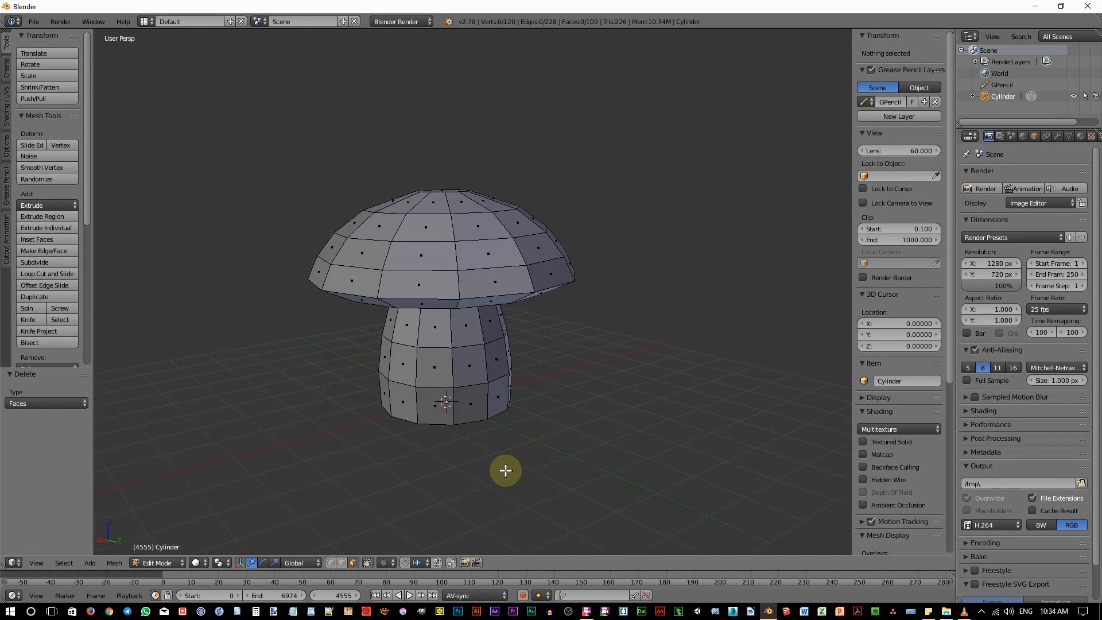
pyautogui.press('2')
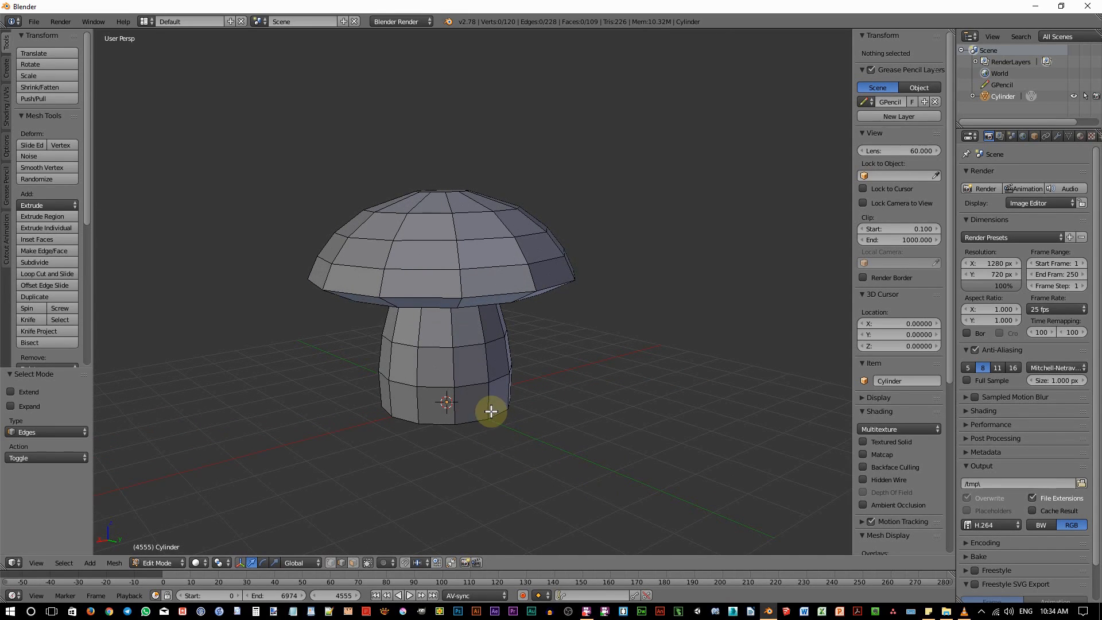
pyautogui.rightClick(488, 409)
pyautogui.moveTo(546, 414); pyautogui.dragTo(499, 375, button='middle')
pyautogui.keyDown('ctrl'); pyautogui.rightClick(483, 318); pyautogui.keyUp('ctrl')
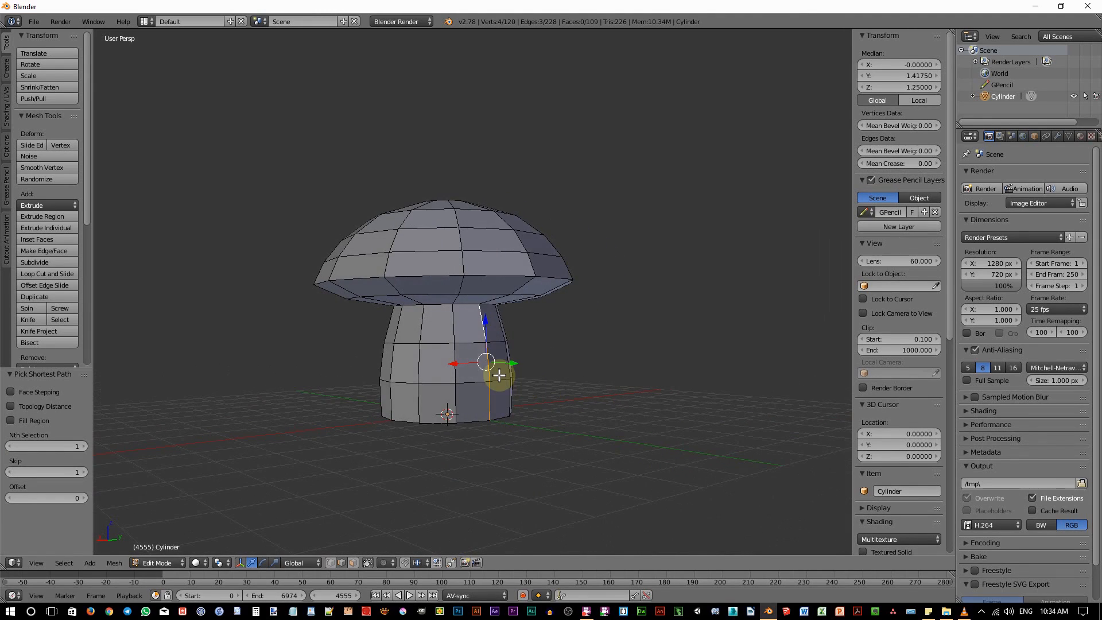
pyautogui.scroll(1, 499, 375)
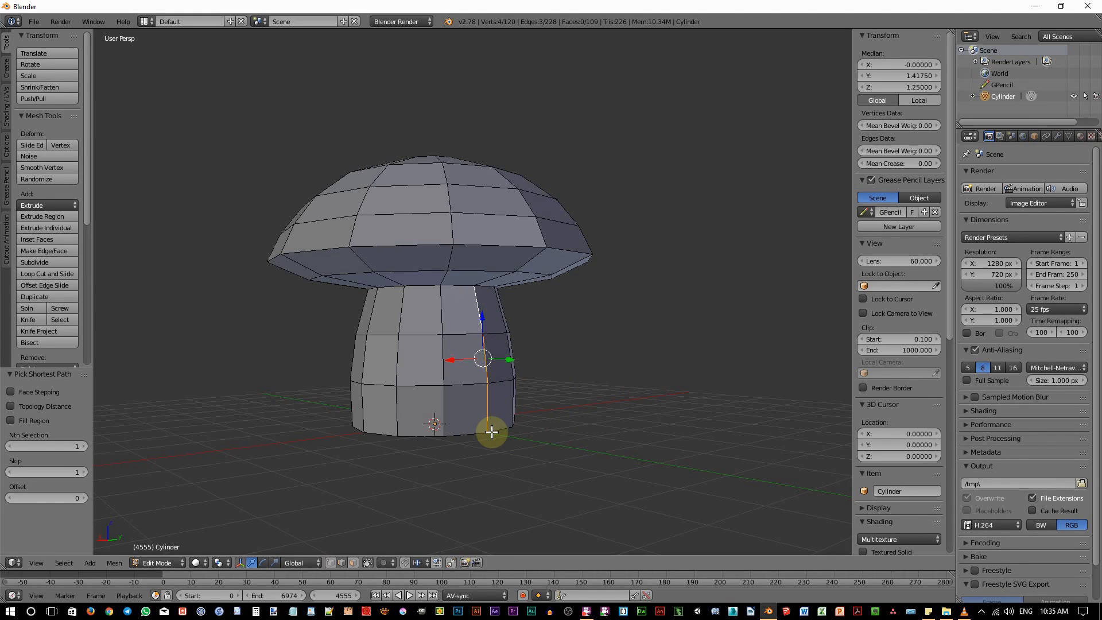
pyautogui.click(7, 117)
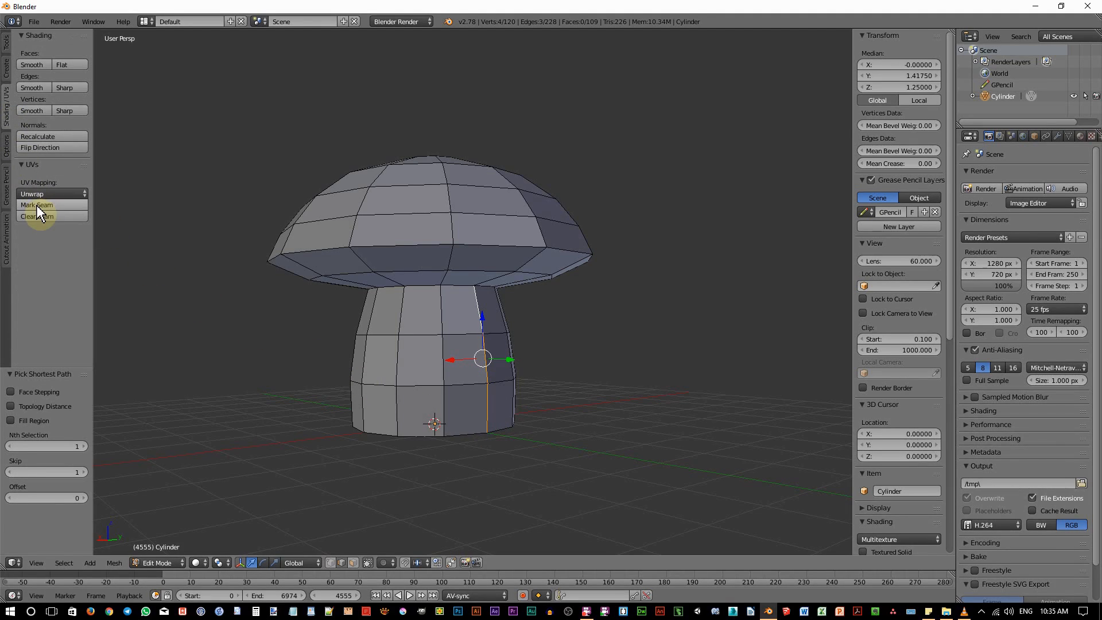
pyautogui.click(53, 204)
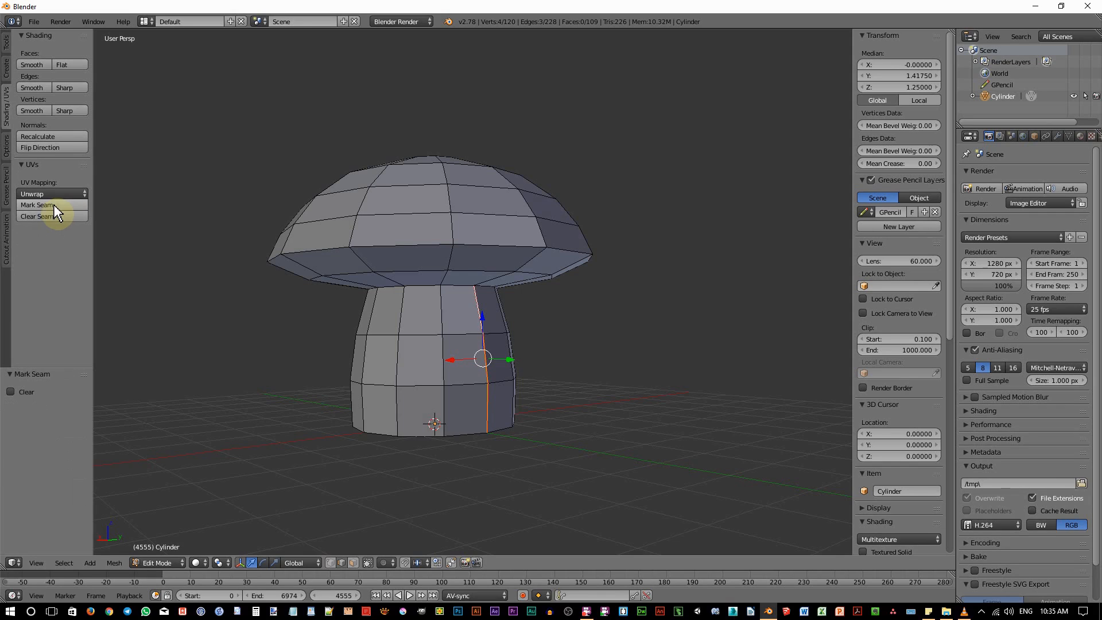
# Step: Mark the edge loop where the stem meets the cap and the loop around the cap's rim as seams
pyautogui.rightClick(409, 331)
pyautogui.moveTo(457, 373); pyautogui.dragTo(482, 308, button='middle')
pyautogui.scroll(1, 494, 334)
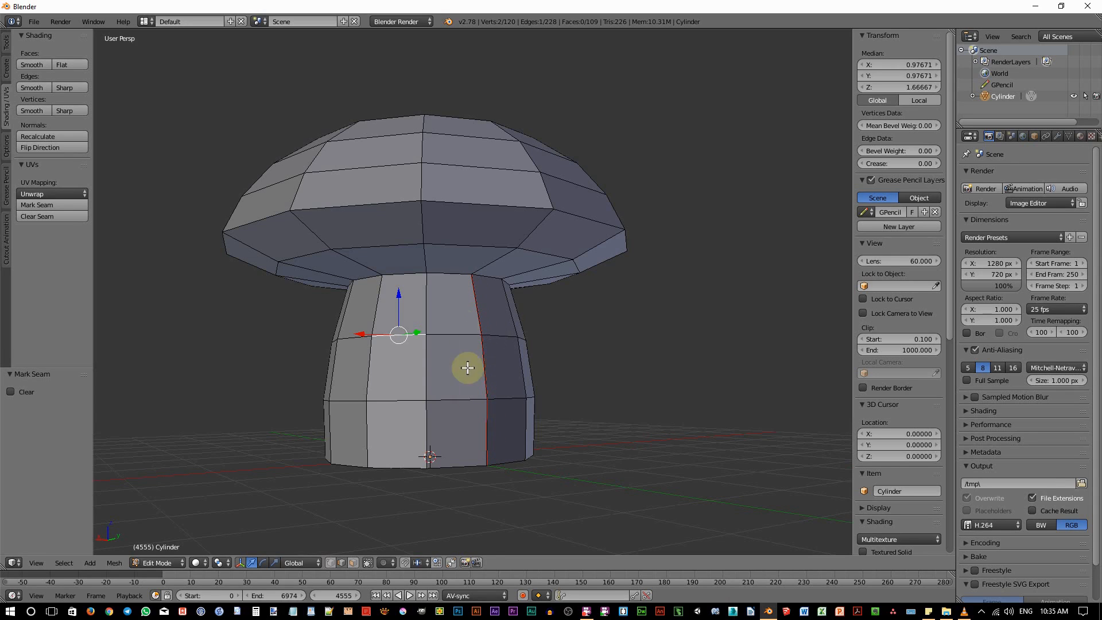
pyautogui.keyDown('alt'); pyautogui.rightClick(446, 275); pyautogui.keyUp('alt')
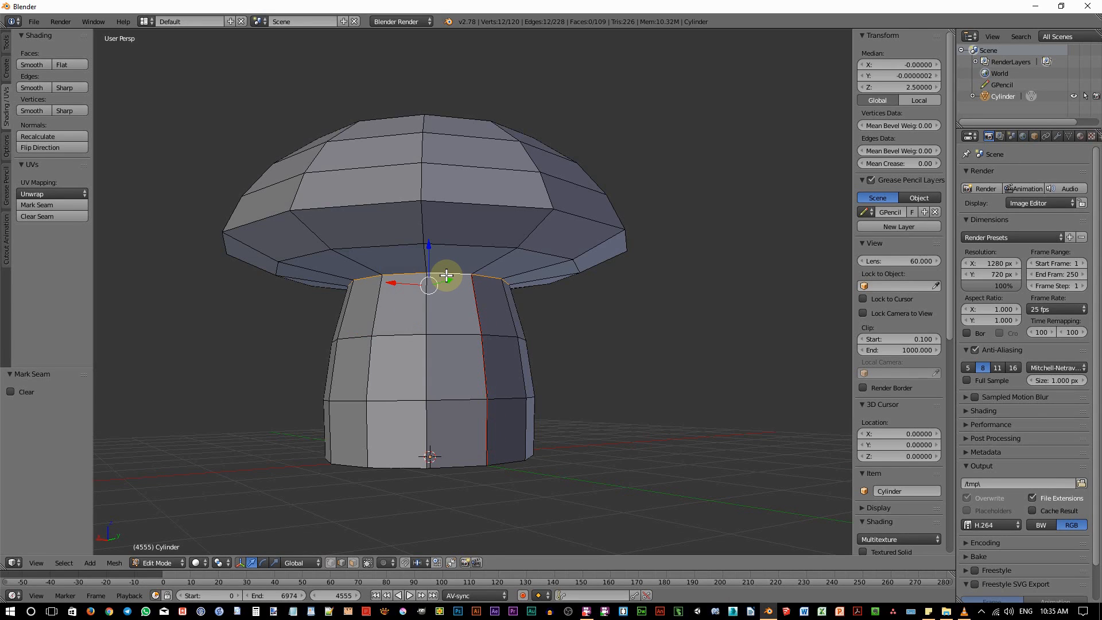
pyautogui.keyDown('alt'); pyautogui.keyDown('shift'); pyautogui.rightClick(453, 203); pyautogui.keyUp('shift'); pyautogui.keyUp('alt')
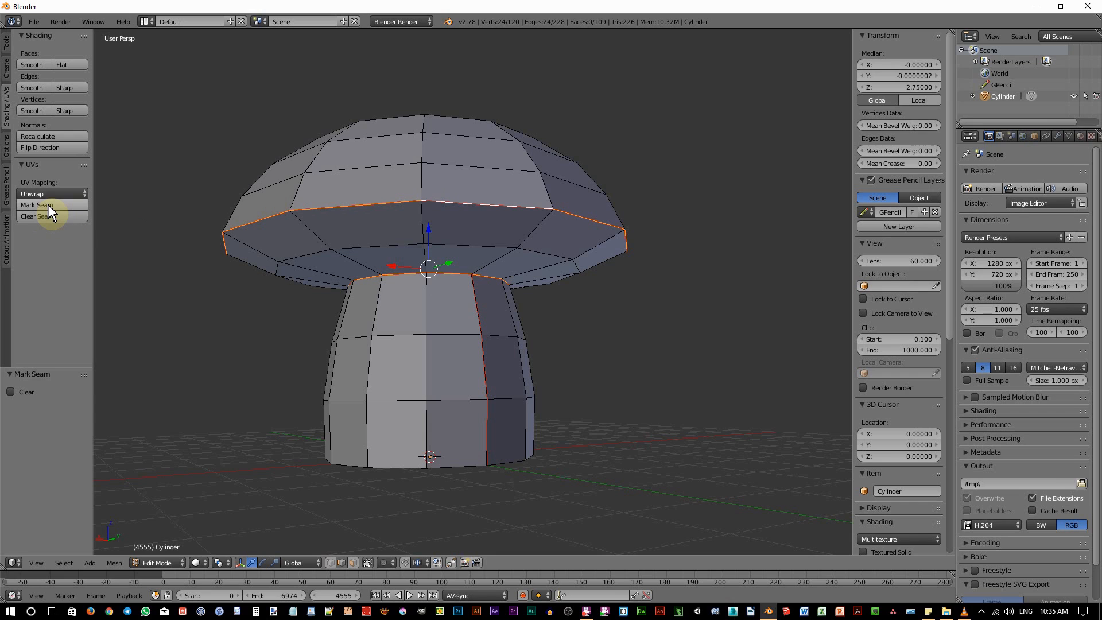
pyautogui.press('a')
pyautogui.moveTo(573, 369)
pyautogui.mouseDown(button='middle')
pyautogui.moveTo(641, 374)
pyautogui.moveTo(573, 386)
pyautogui.mouseUp(button='middle')
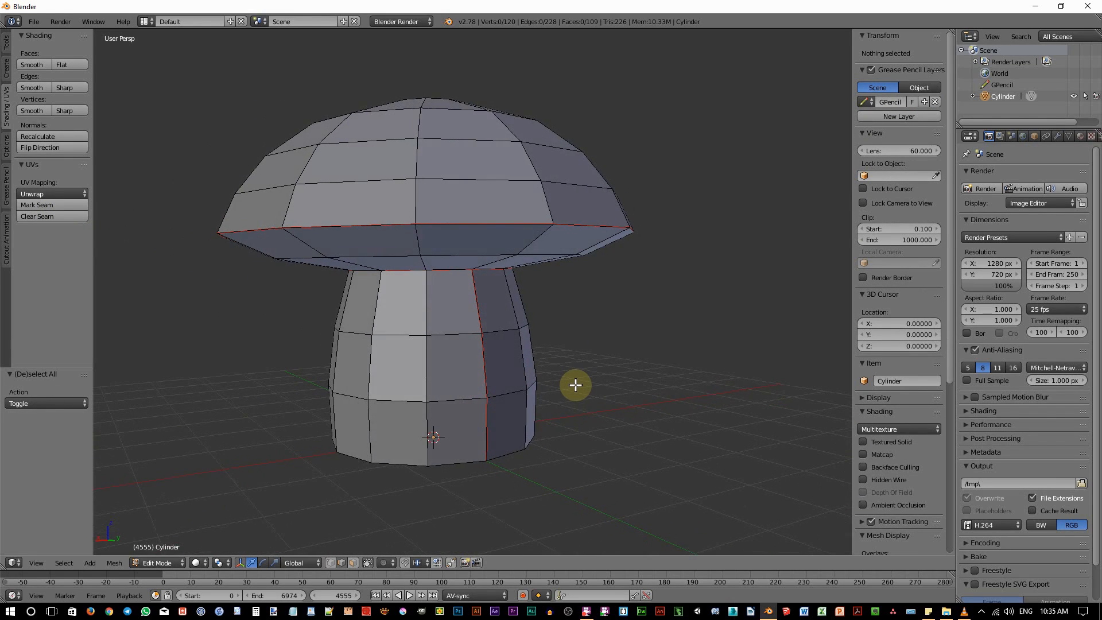
# Step: Select all faces of the mushroom and UV unwrap them along the marked seams
pyautogui.hotkey('ctrl', 'Tab')
pyautogui.press('3')
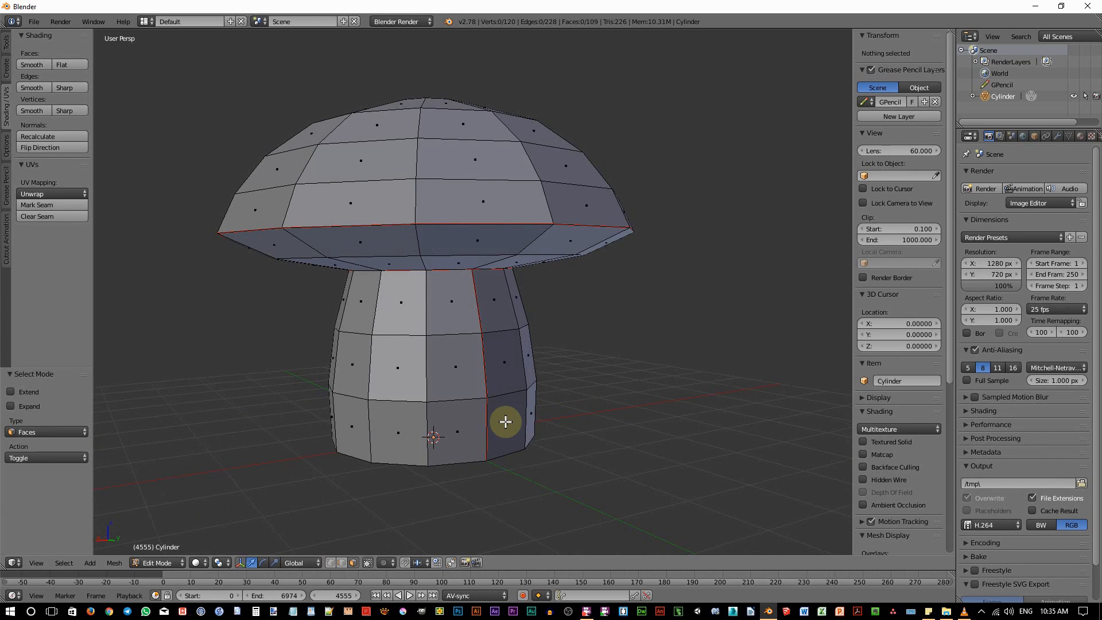
pyautogui.press('a')
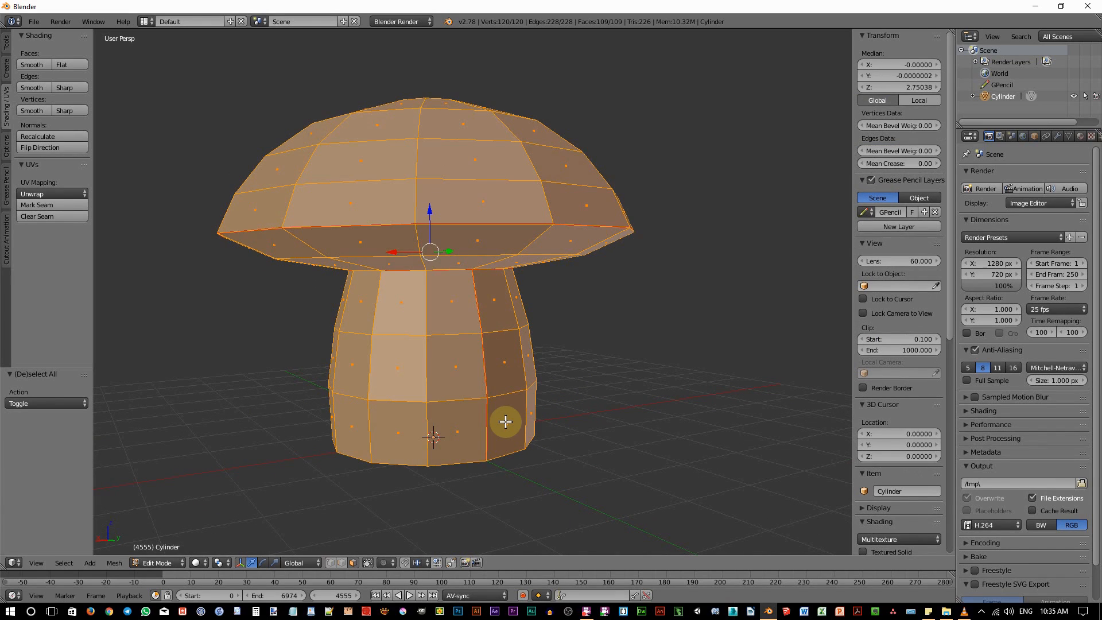
pyautogui.press('u')
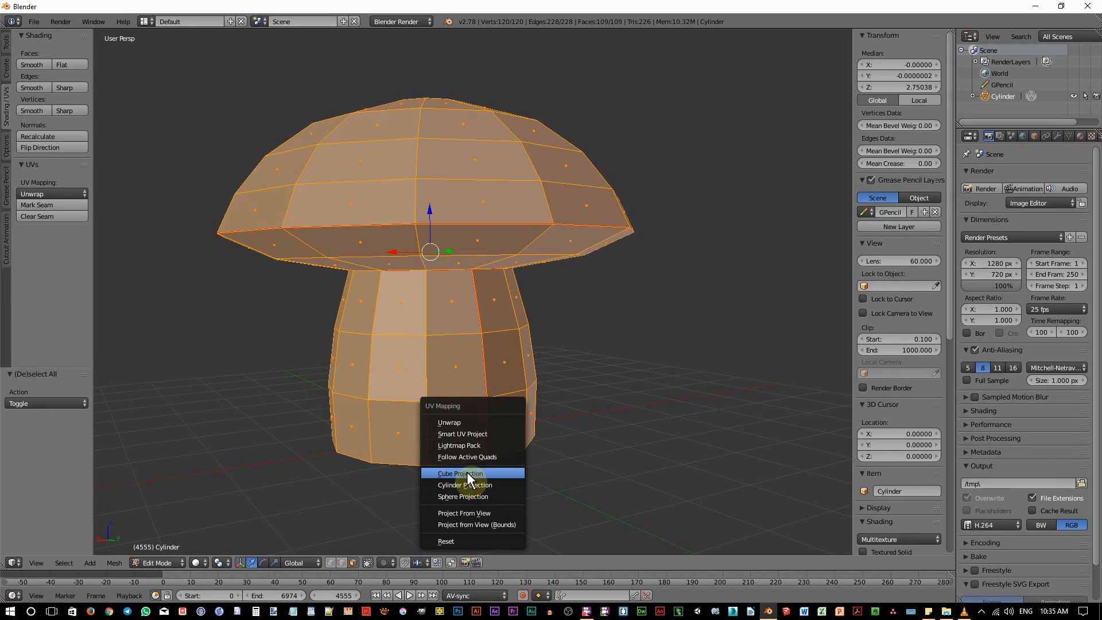
pyautogui.click(448, 423)
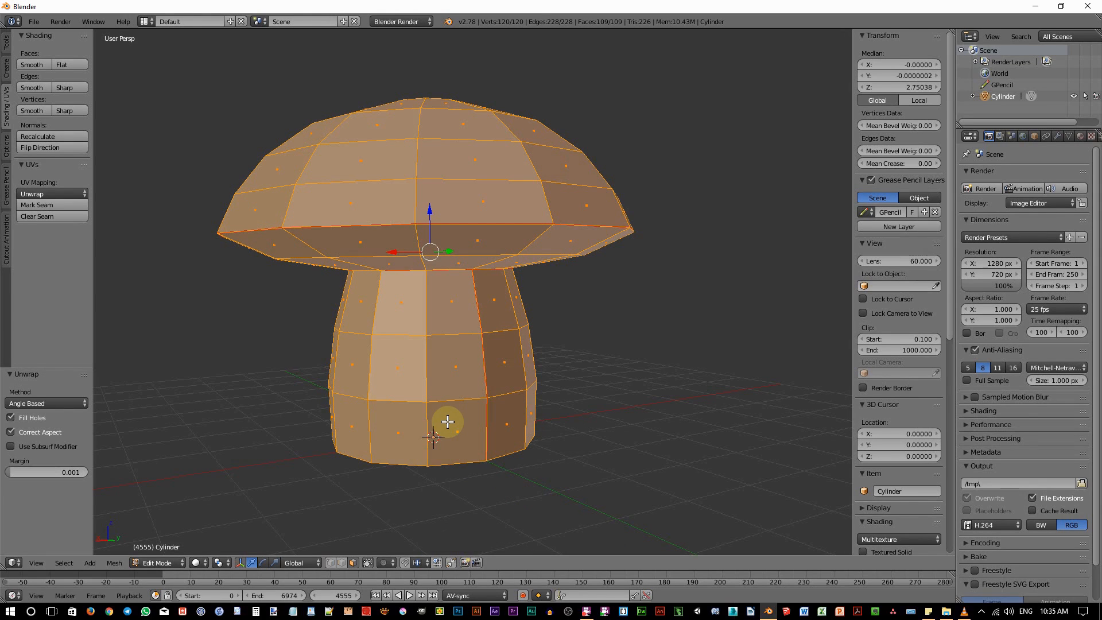
# Step: Split the 3D view horizontally, show the UV/Image Editor in the upper area, and make that area shorter
pyautogui.moveTo(472, 322); pyautogui.dragTo(501, 319, button='middle')
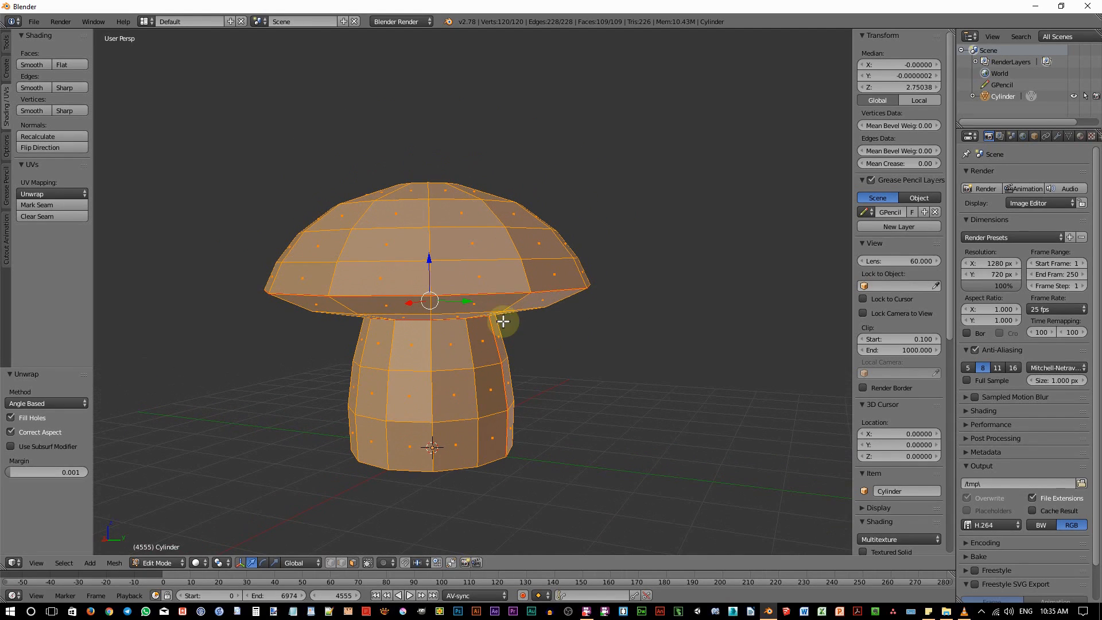
pyautogui.moveTo(405, 381); pyautogui.dragTo(457, 389, button='middle')
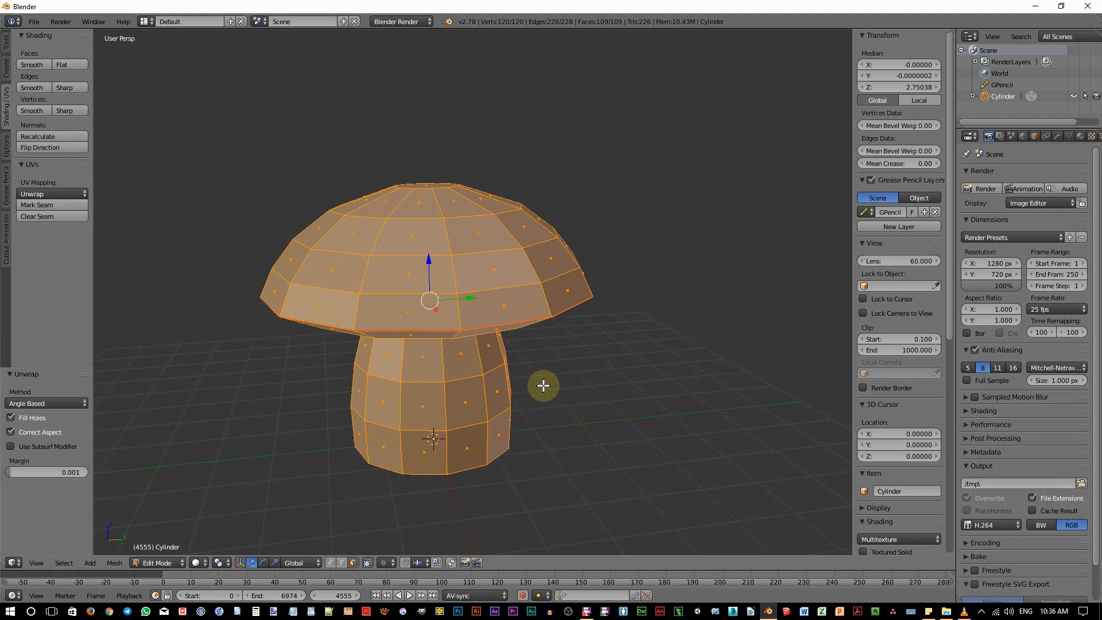
pyautogui.moveTo(953, 35); pyautogui.dragTo(524, 327)
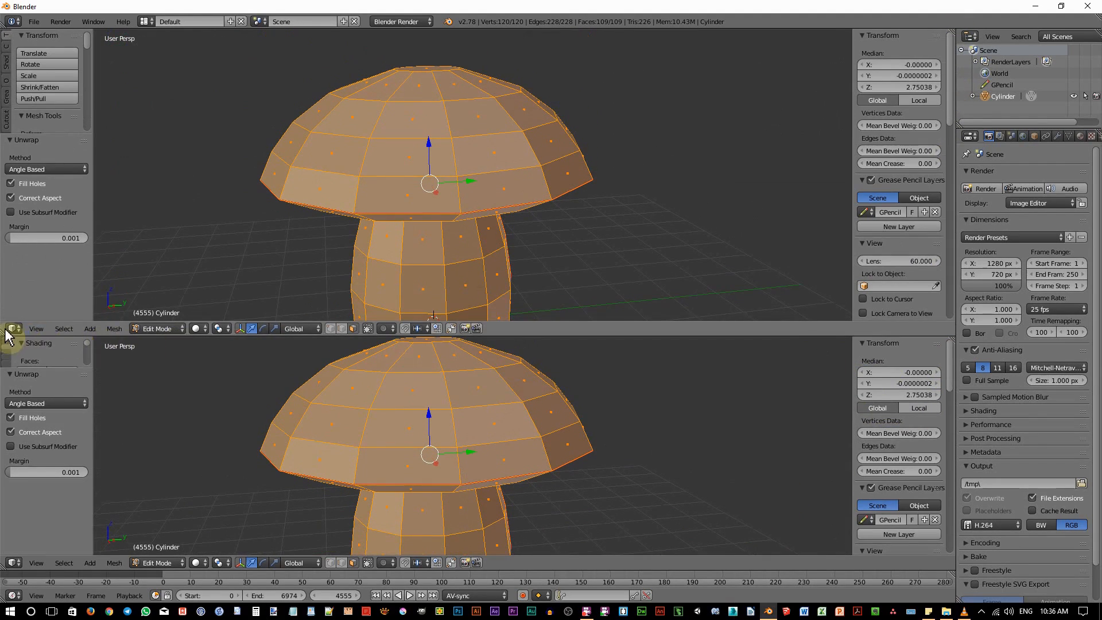
pyautogui.click(9, 331)
pyautogui.click(49, 235)
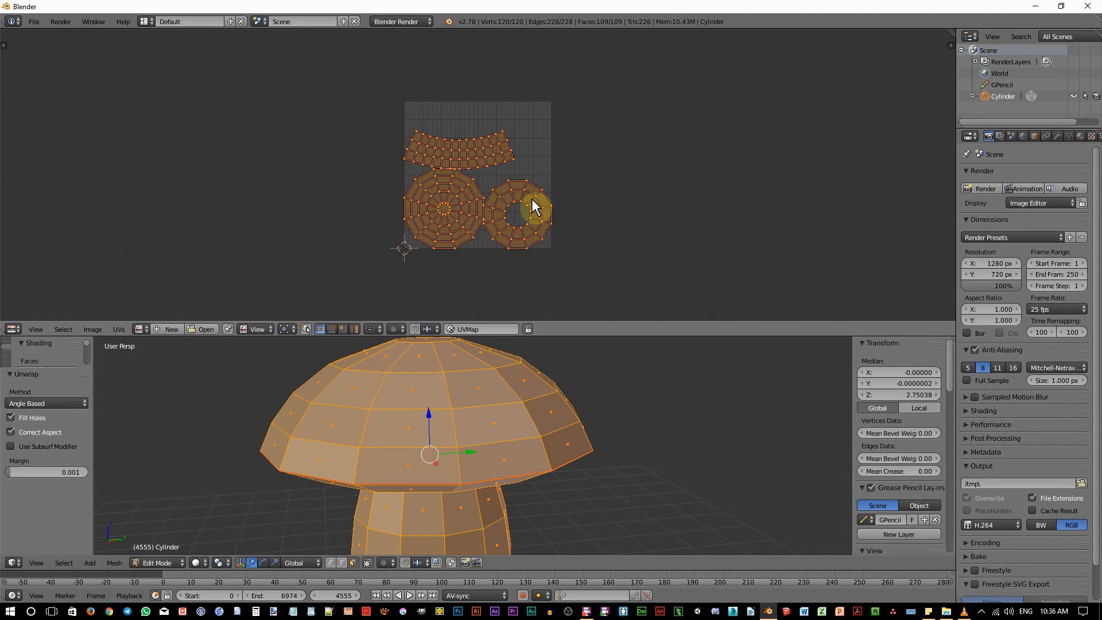
pyautogui.moveTo(532, 336); pyautogui.dragTo(505, 268)
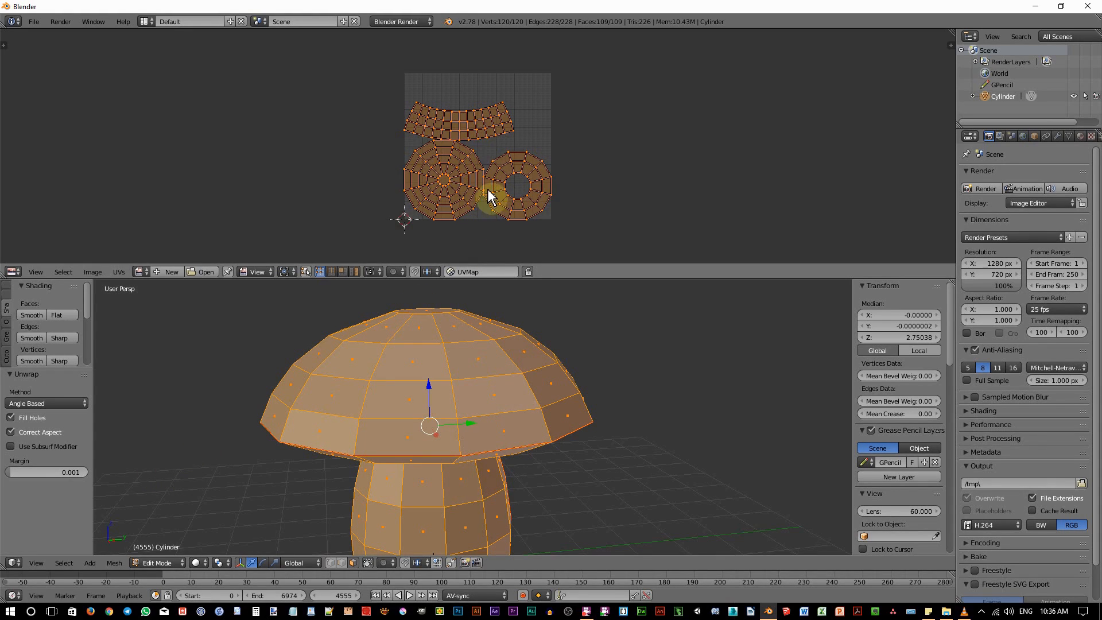
# Step: Inspect the gap between the cap's two UV islands and try an unwrap margin of 0.1
pyautogui.scroll(2, 483, 184)
pyautogui.scroll(8, 483, 185)
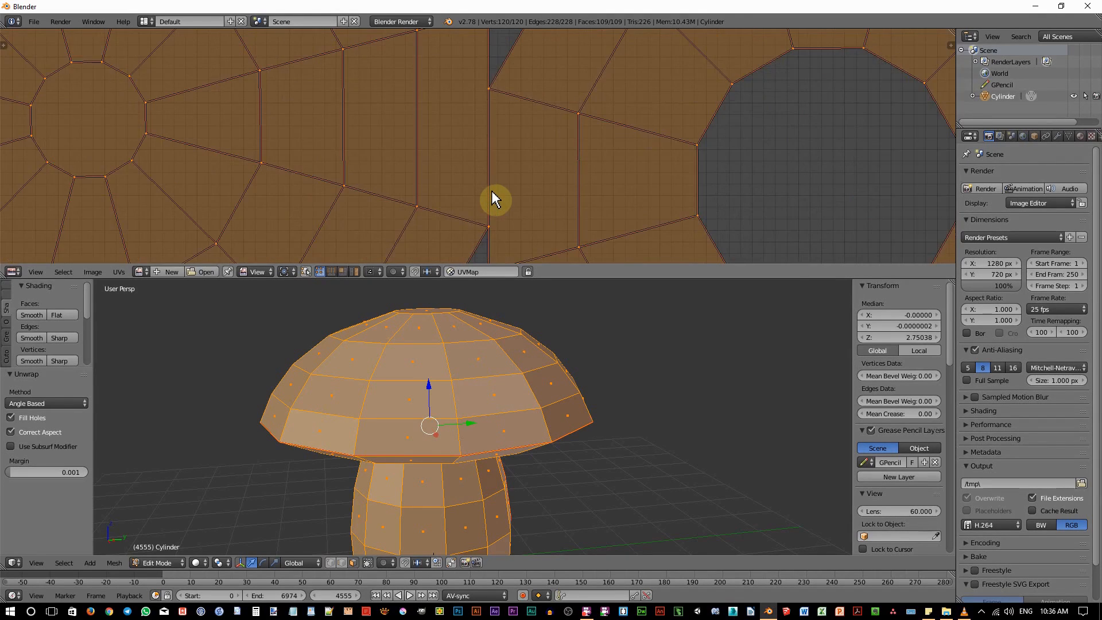
pyautogui.scroll(4, 491, 193)
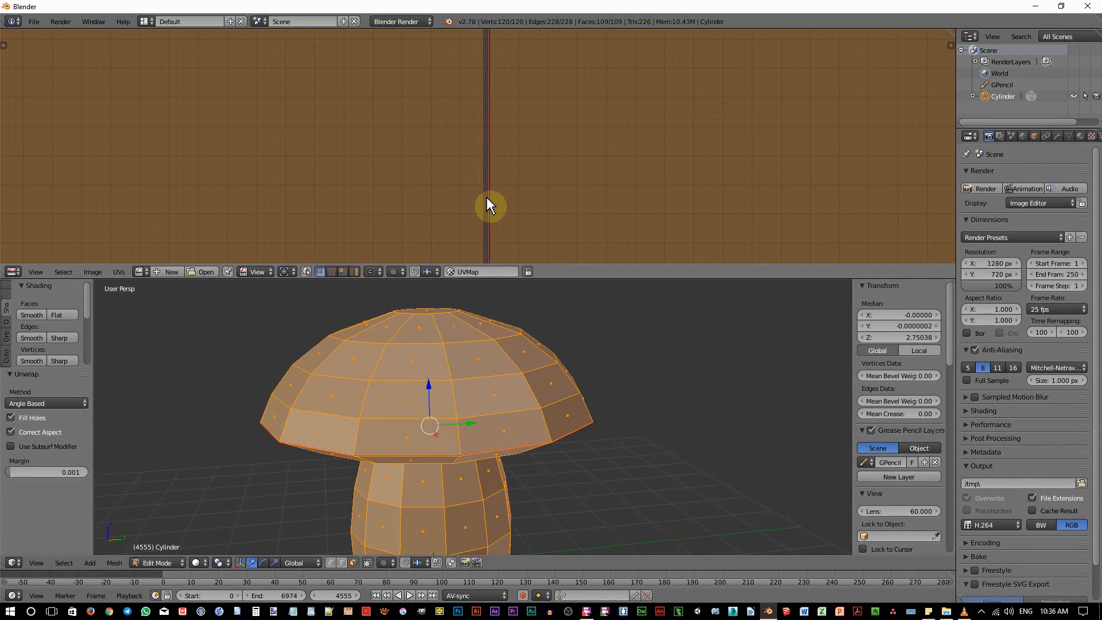
pyautogui.scroll(-5, 486, 197)
pyautogui.scroll(-6, 487, 198)
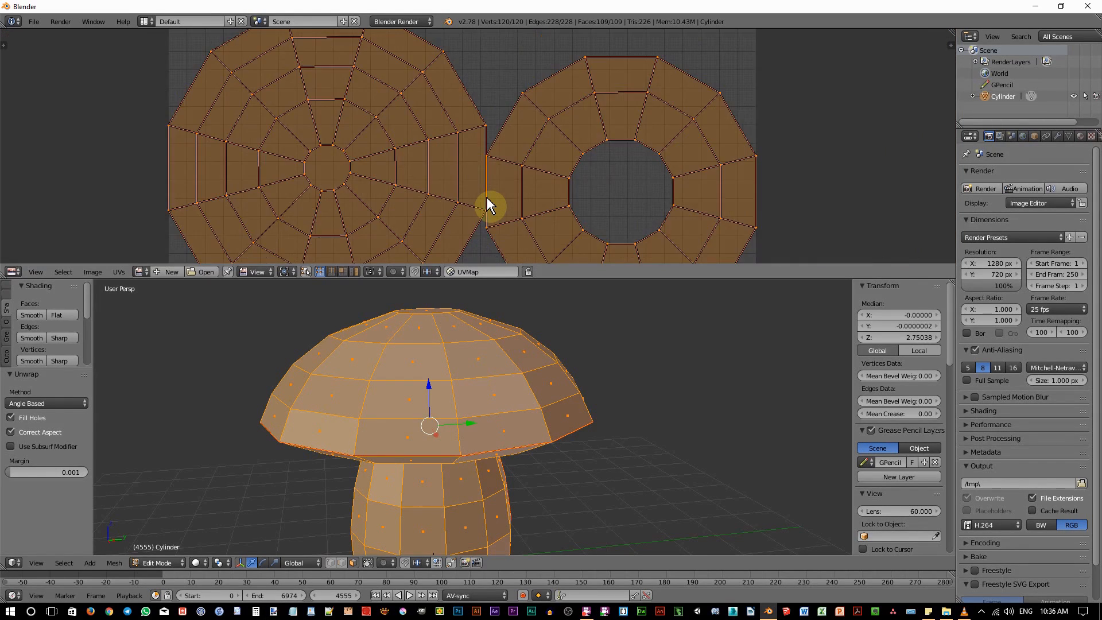
pyautogui.moveTo(487, 180)
pyautogui.mouseDown(button='middle')
pyautogui.moveTo(479, 198)
pyautogui.moveTo(481, 178)
pyautogui.mouseUp(button='middle')
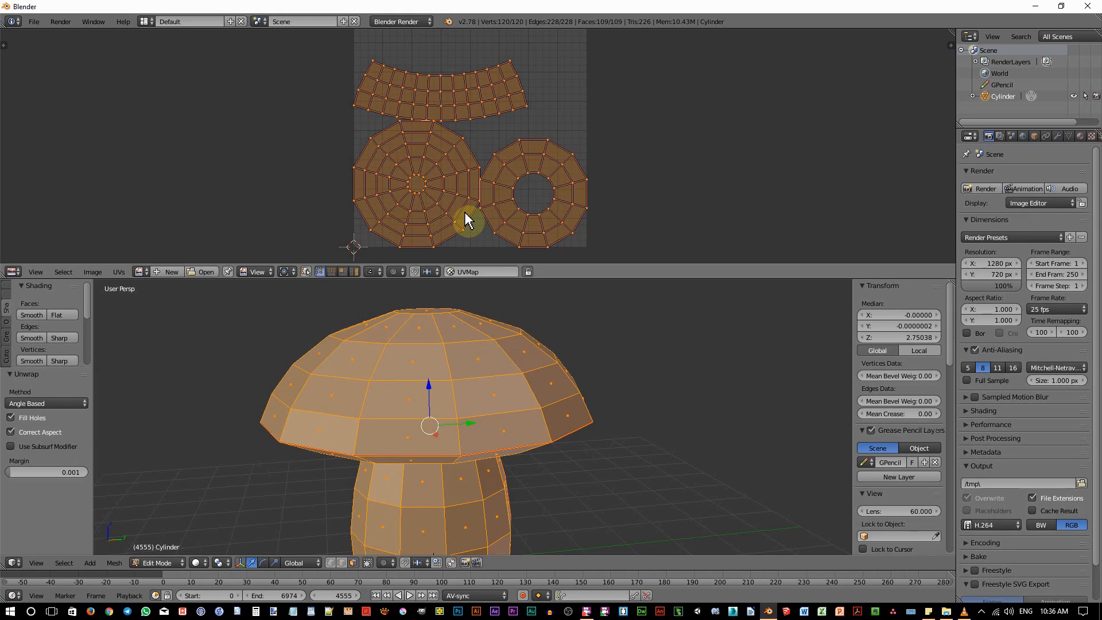
pyautogui.click(68, 472)
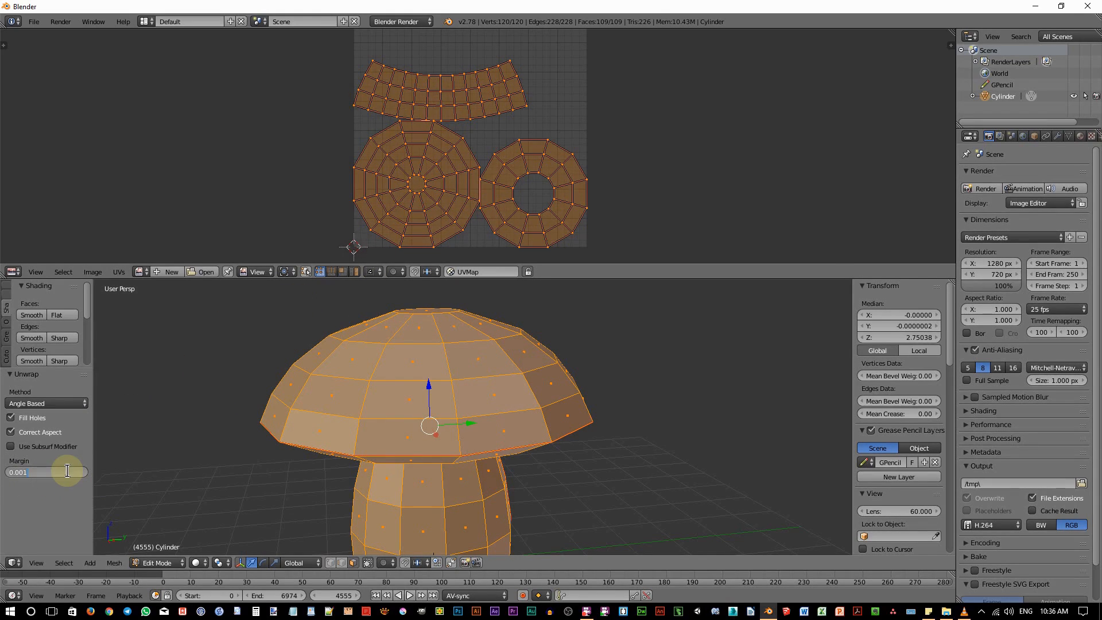
pyautogui.write('0.1')
pyautogui.press('Return')
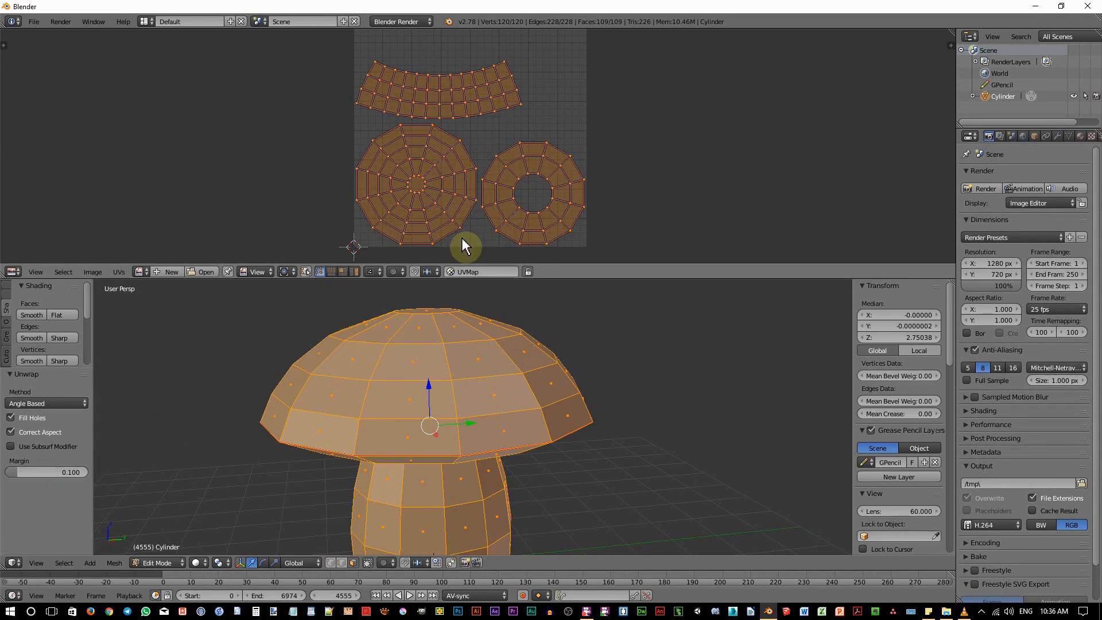
# Step: Set the unwrap margin to 0.05
pyautogui.click(52, 472)
pyautogui.write('0')
pyautogui.press('Return')
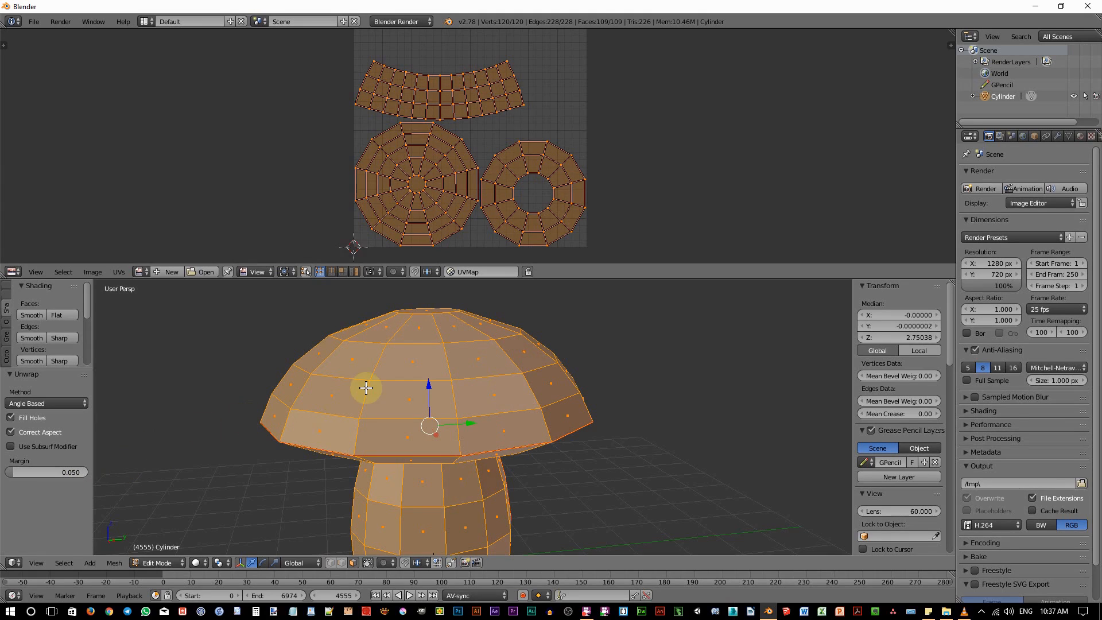
# Step: Select a single face in the stem's middle row to check its location in the UV layout
pyautogui.moveTo(333, 425); pyautogui.dragTo(427, 471, button='middle')
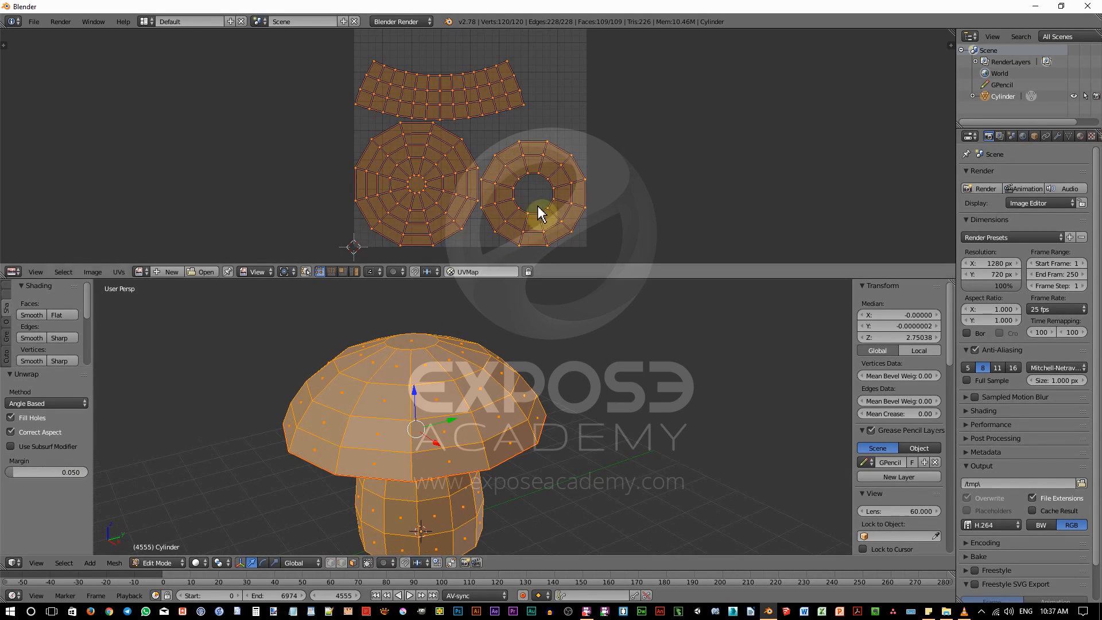
pyautogui.moveTo(519, 405)
pyautogui.mouseDown(button='middle')
pyautogui.moveTo(461, 420)
pyautogui.moveTo(472, 430)
pyautogui.moveTo(502, 412)
pyautogui.mouseUp(button='middle')
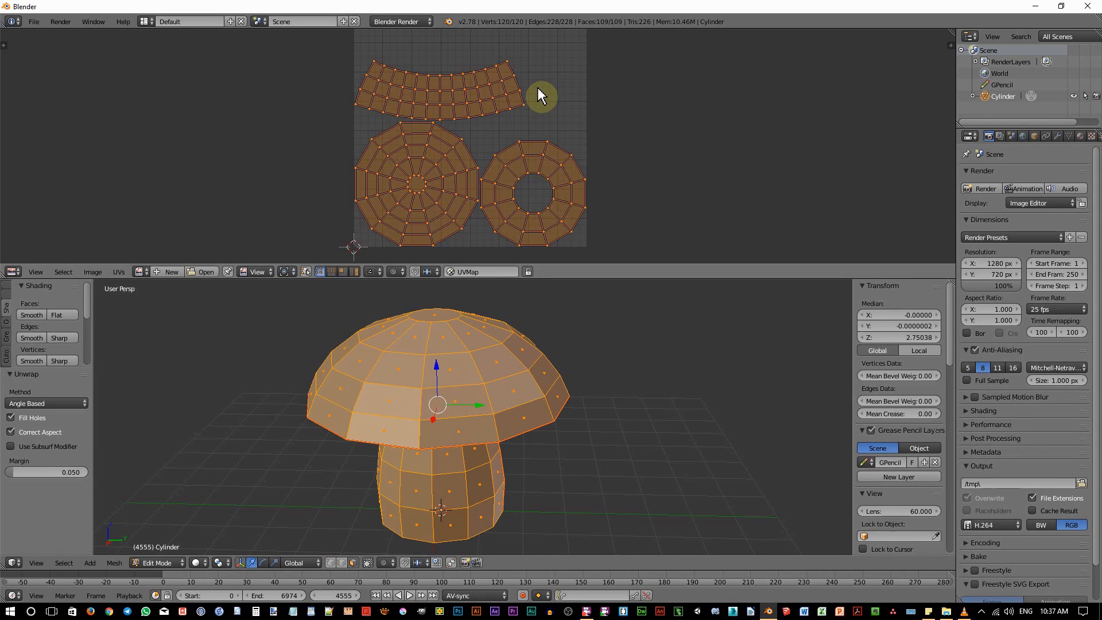
pyautogui.moveTo(499, 460); pyautogui.dragTo(470, 498, button='middle')
pyautogui.rightClick(448, 488)
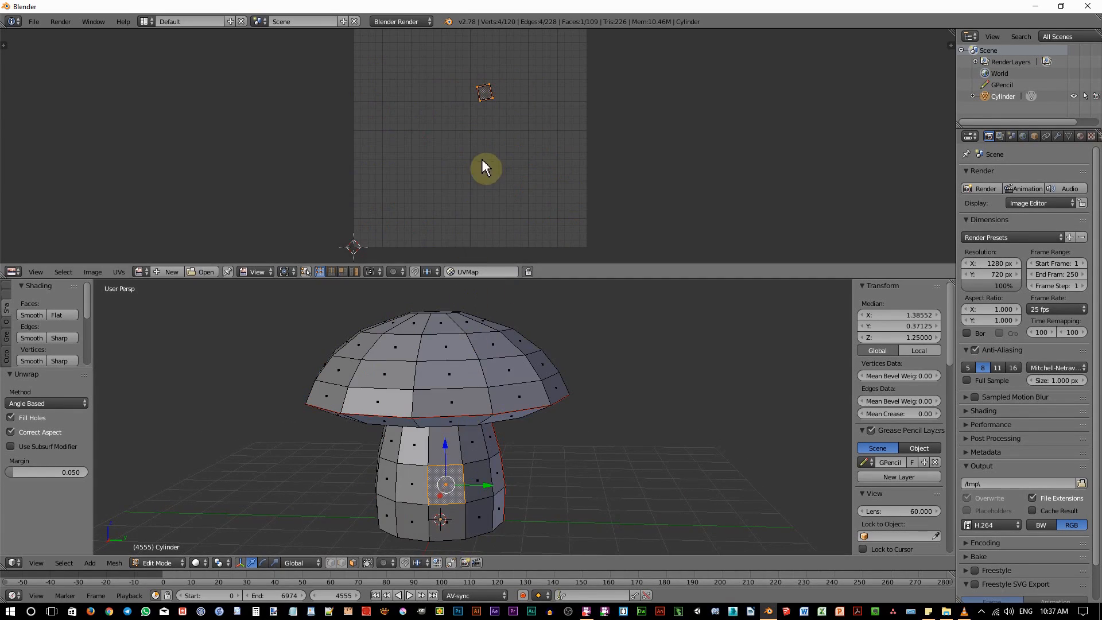
# Step: Level the upper edge of the selected stem face in the UV layout by scaling it to 0 along Y
pyautogui.scroll(4, 485, 115)
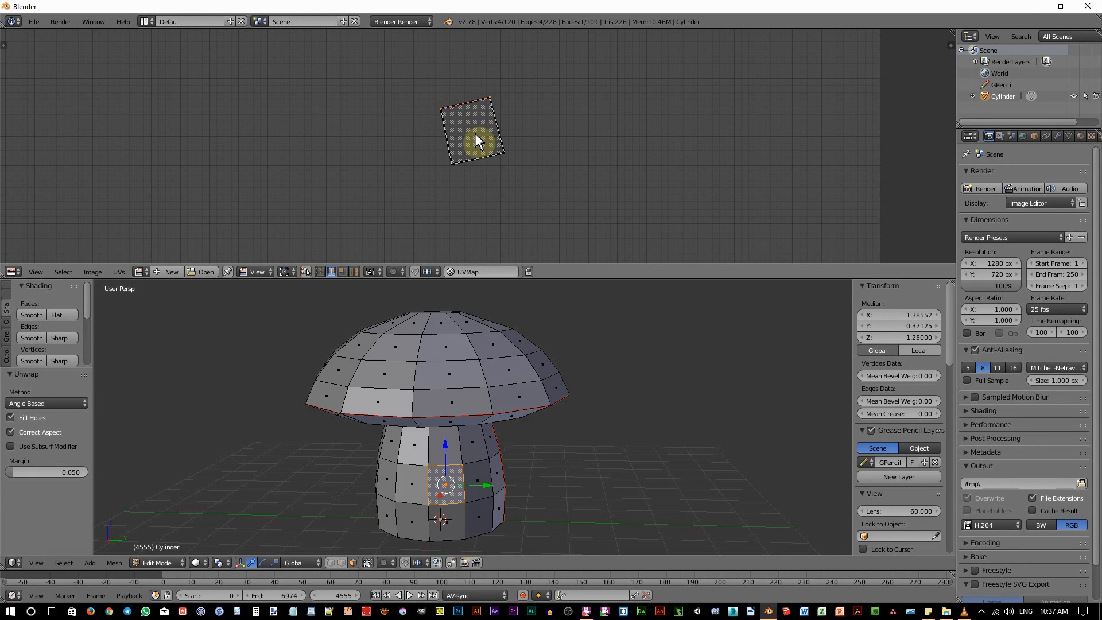
pyautogui.press('s')
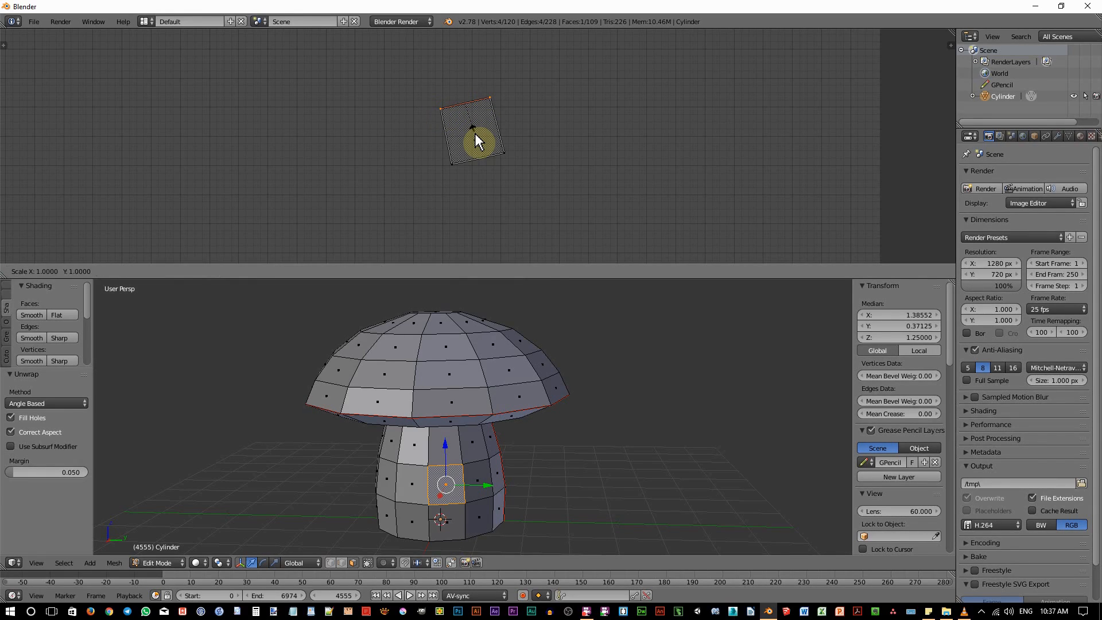
pyautogui.press('y')
pyautogui.write('0')
pyautogui.press('Return')
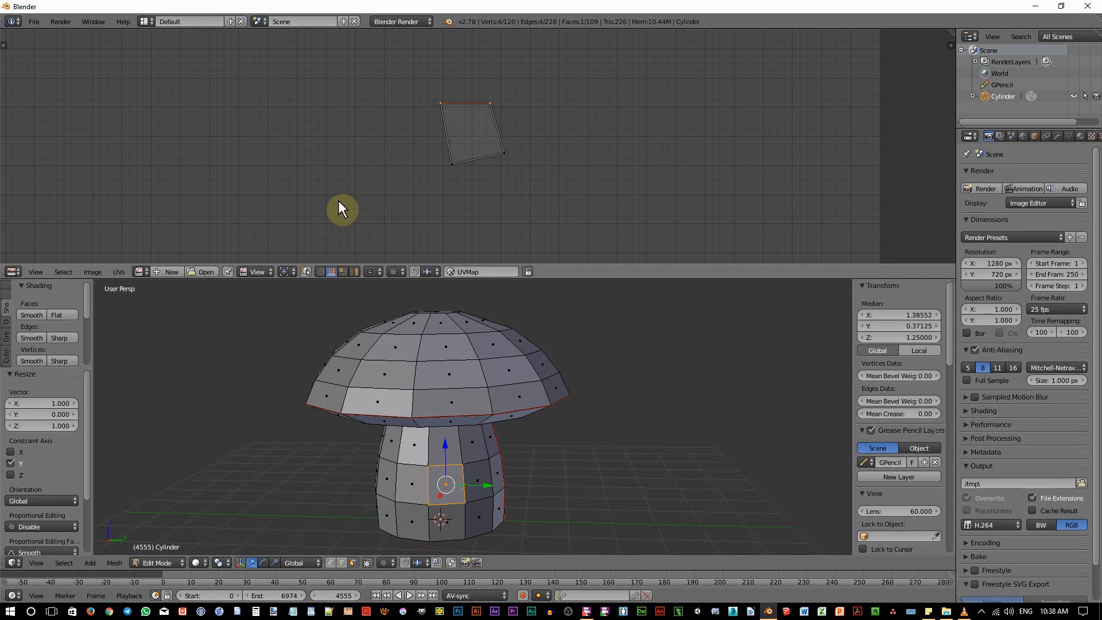
# Step: Straighten the left edge of the face's UV quad with Align Auto
pyautogui.moveTo(455, 406); pyautogui.dragTo(475, 438, button='middle')
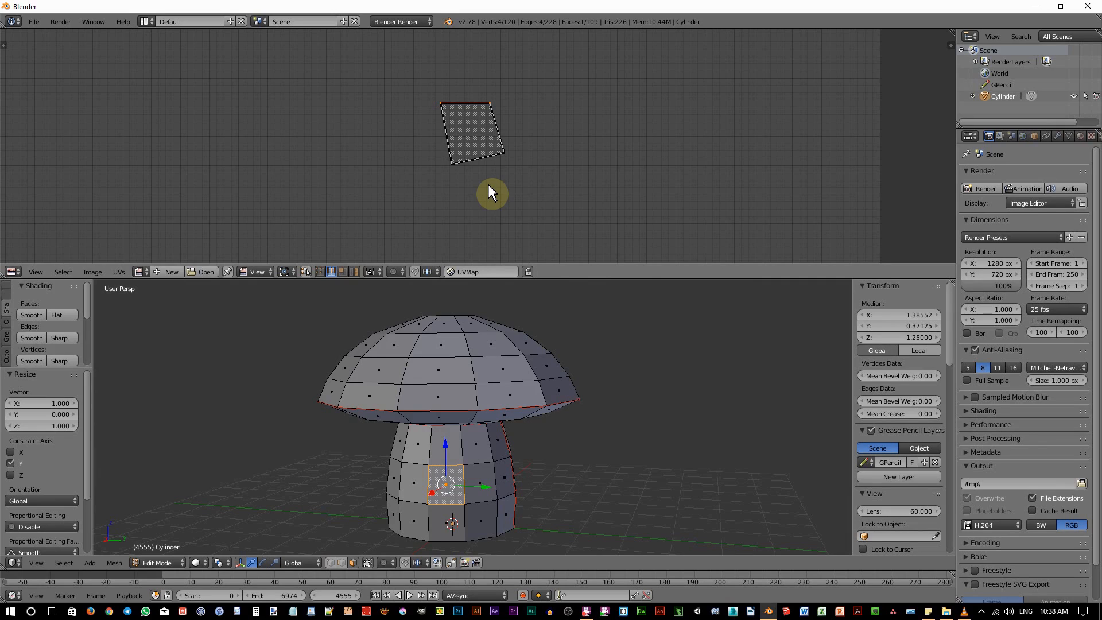
pyautogui.rightClick(446, 147)
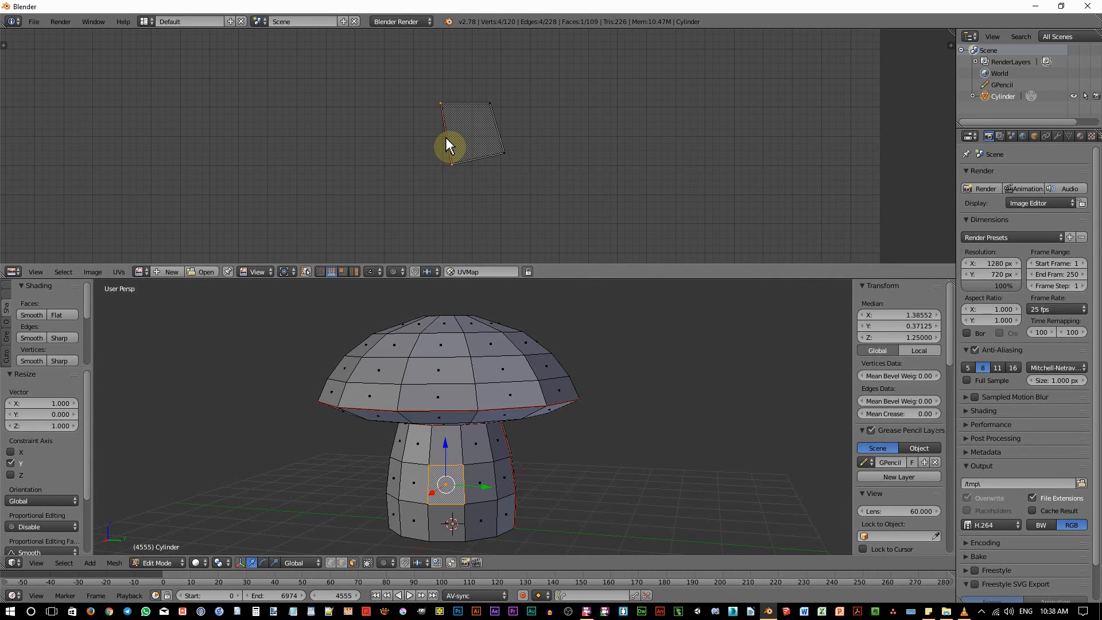
pyautogui.press('w')
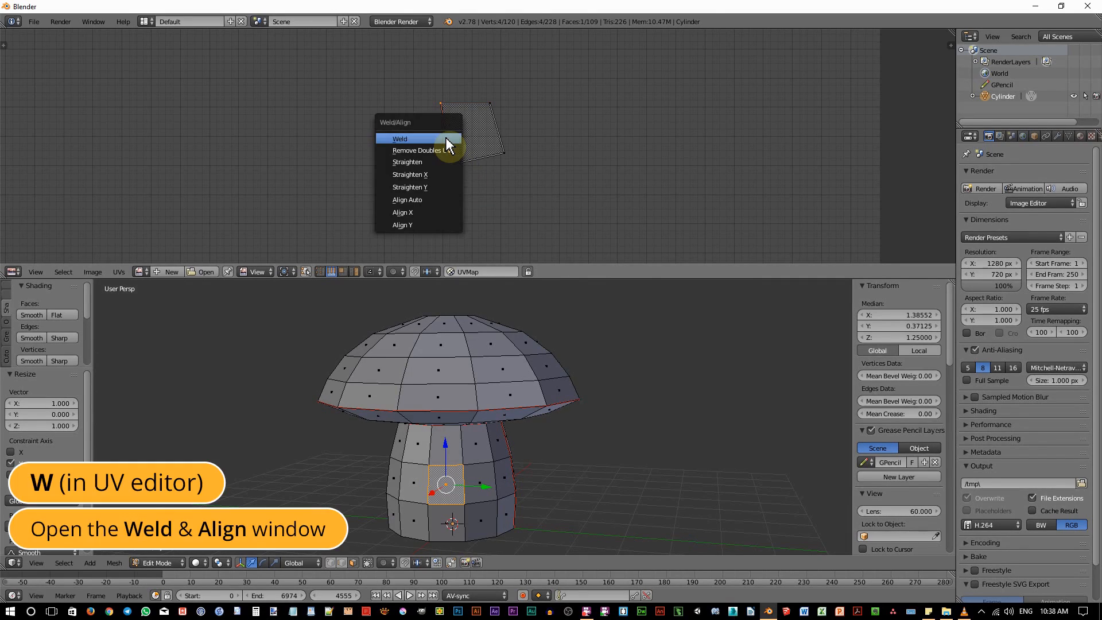
pyautogui.click(421, 201)
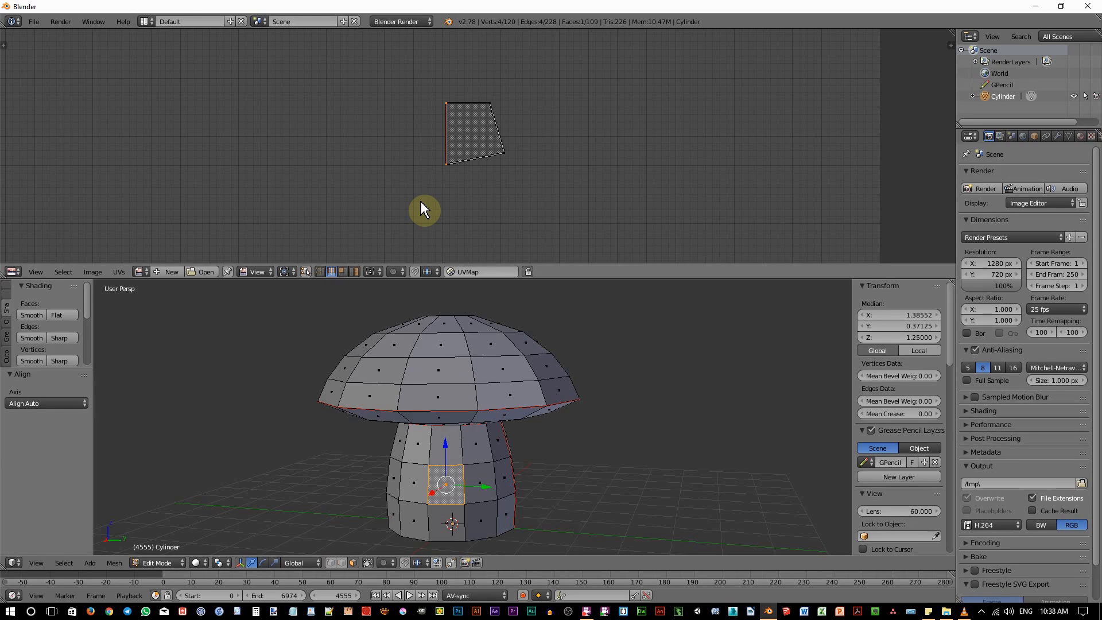
# Step: Straighten the right and lower edges of the face's UV quad with Align Auto to square it
pyautogui.rightClick(498, 125)
pyautogui.press('w')
pyautogui.click(526, 150)
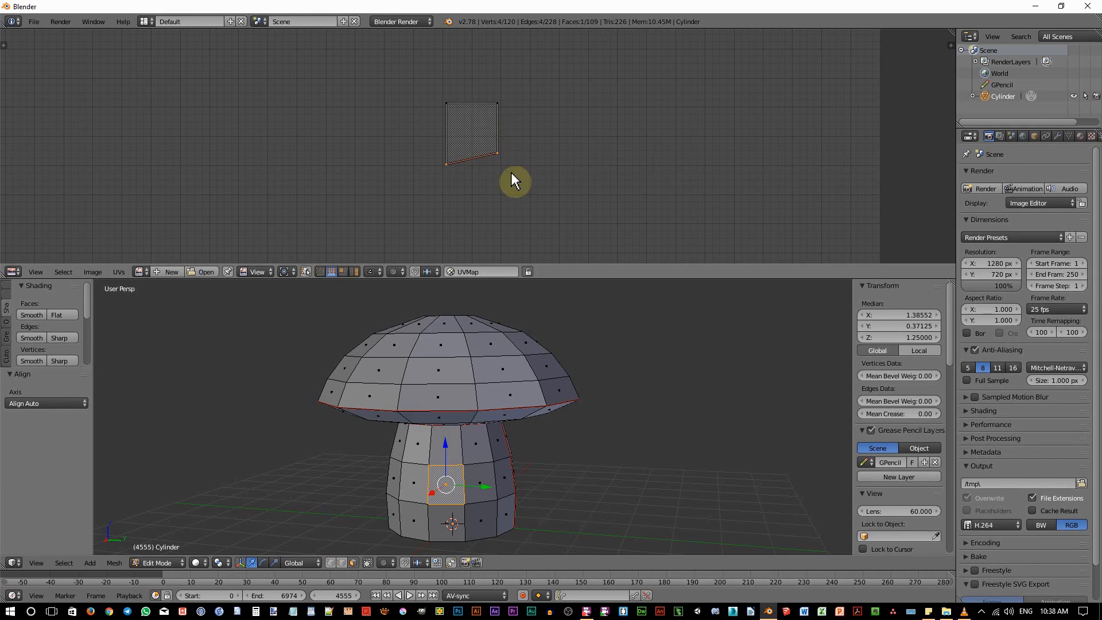
pyautogui.press('w')
pyautogui.click(591, 191)
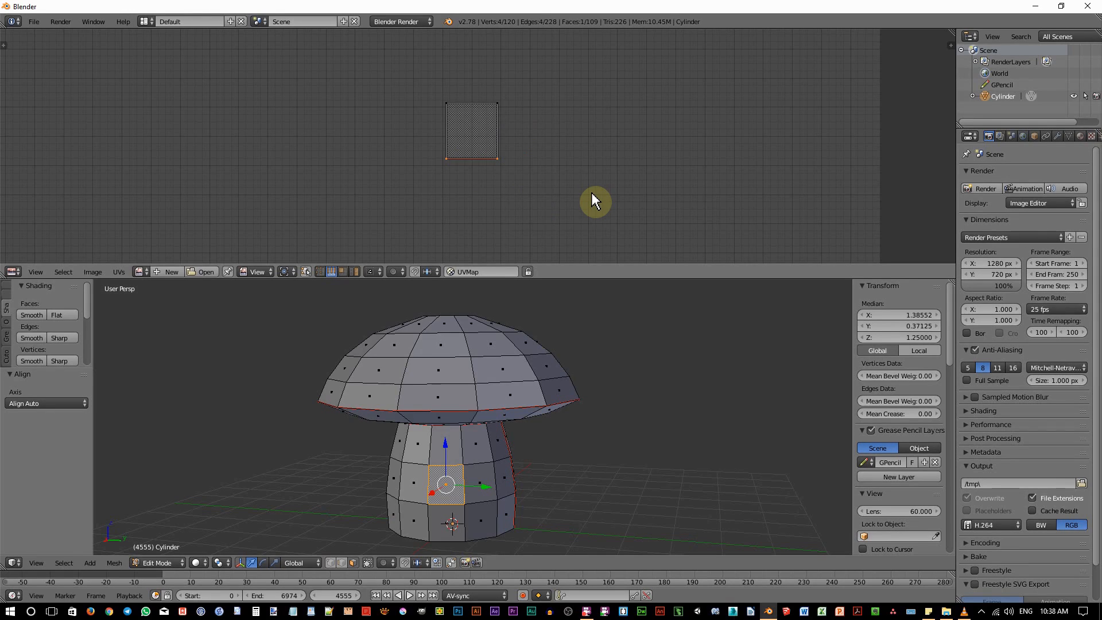
# Step: Select all stem faces linked within the seams, keeping the squared middle-row face active
pyautogui.moveTo(510, 194)
pyautogui.mouseDown(button='middle')
pyautogui.moveTo(443, 189)
pyautogui.moveTo(515, 193)
pyautogui.mouseUp(button='middle')
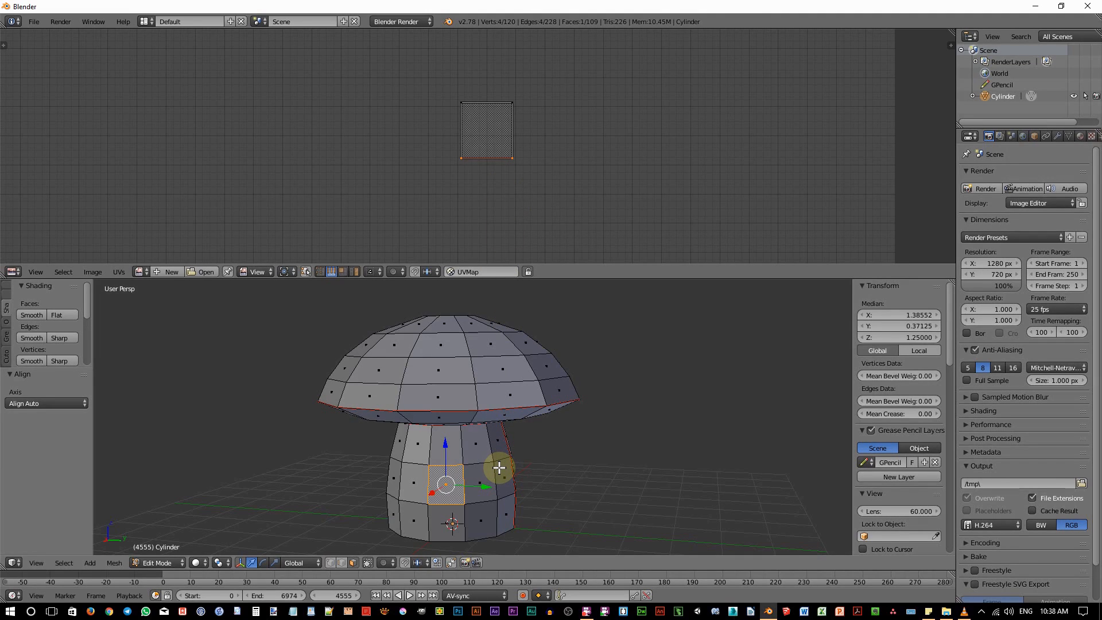
pyautogui.moveTo(498, 467); pyautogui.dragTo(502, 372, button='middle')
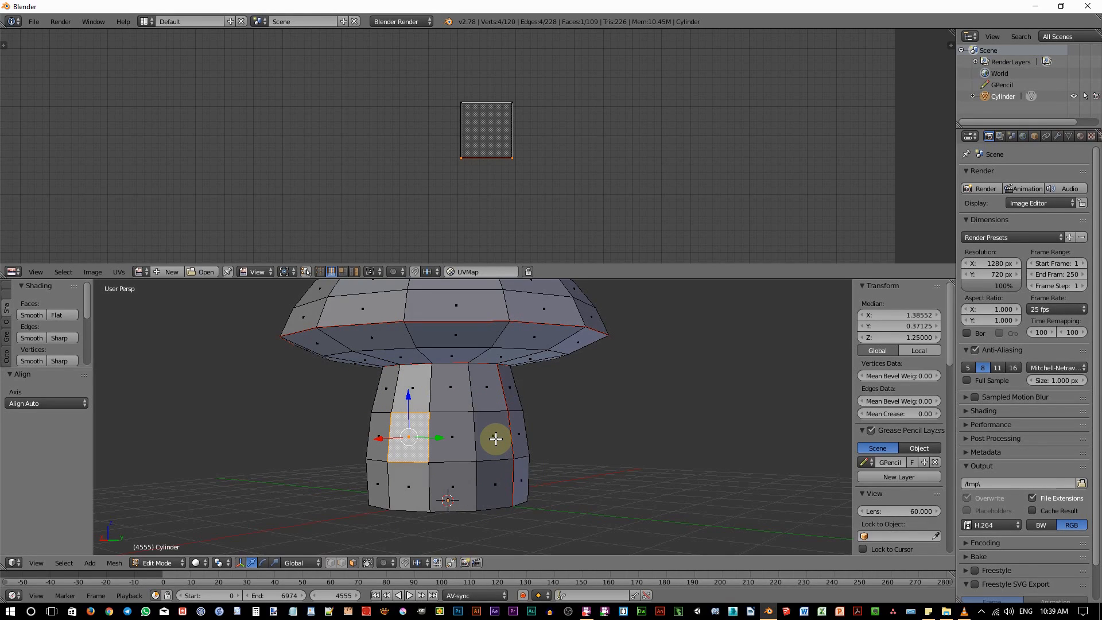
pyautogui.press('l')
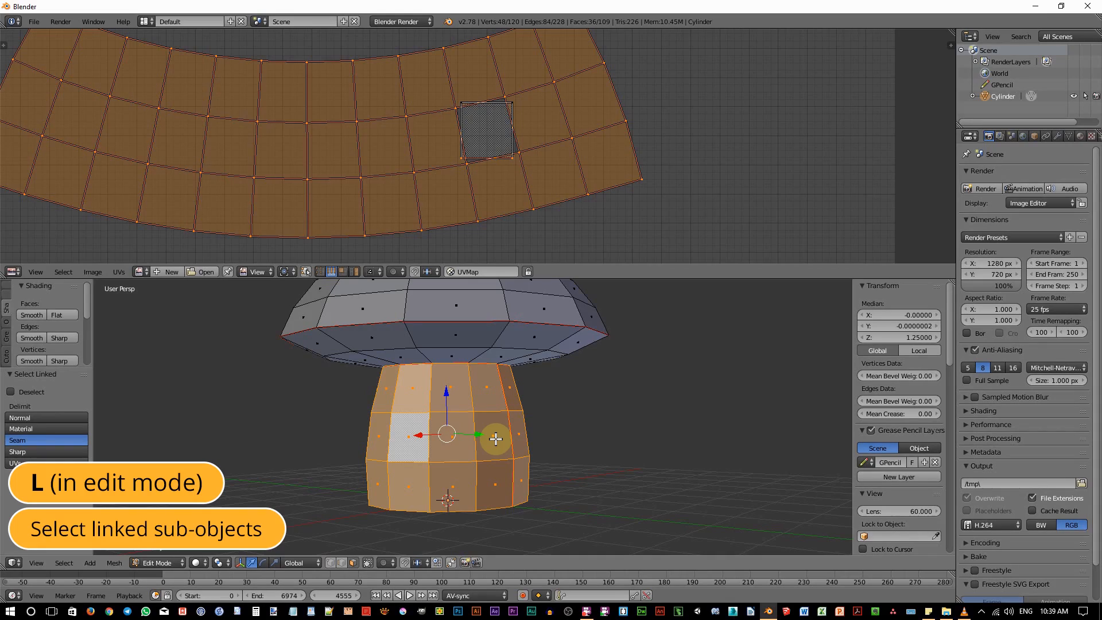
pyautogui.moveTo(468, 451); pyautogui.dragTo(409, 418, button='middle')
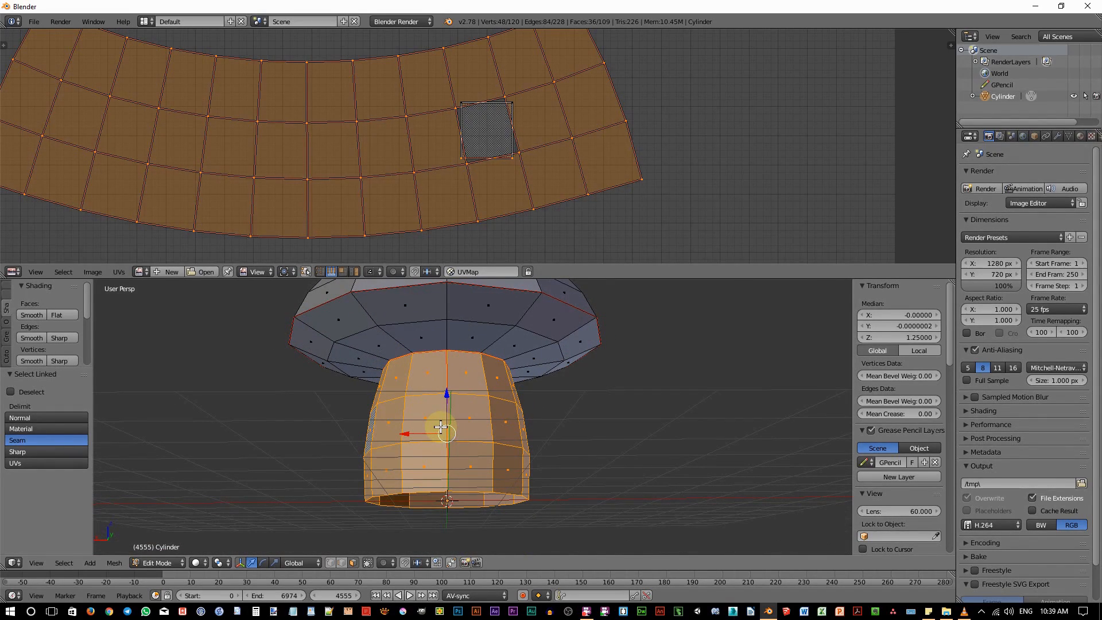
pyautogui.moveTo(418, 423); pyautogui.dragTo(440, 449, button='middle')
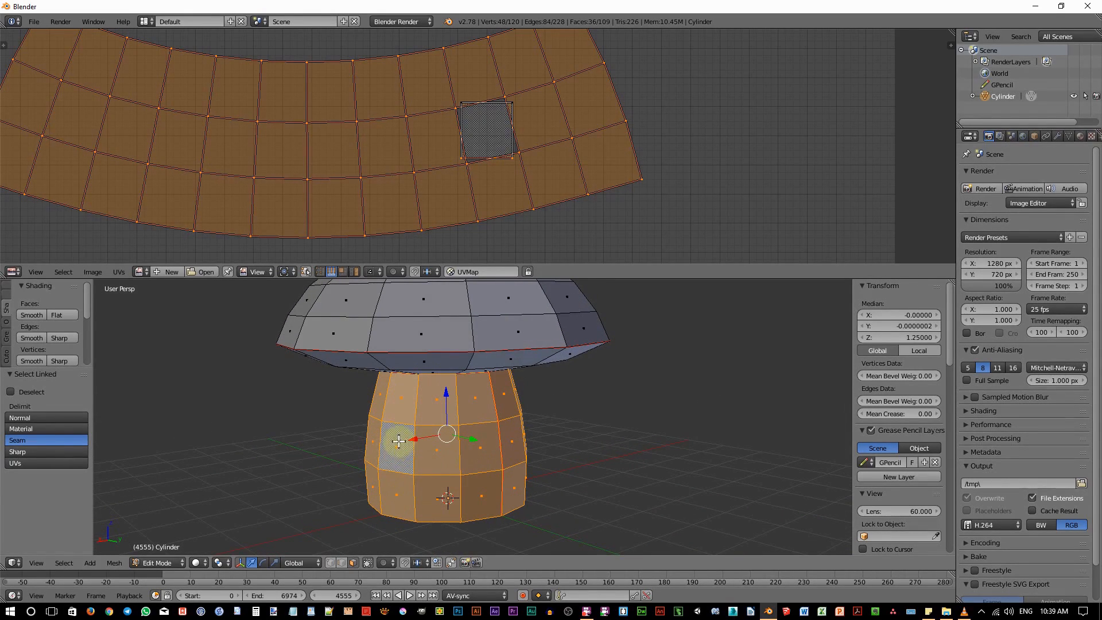
pyautogui.moveTo(421, 466); pyautogui.dragTo(445, 474, button='middle')
pyautogui.scroll(2, 413, 471)
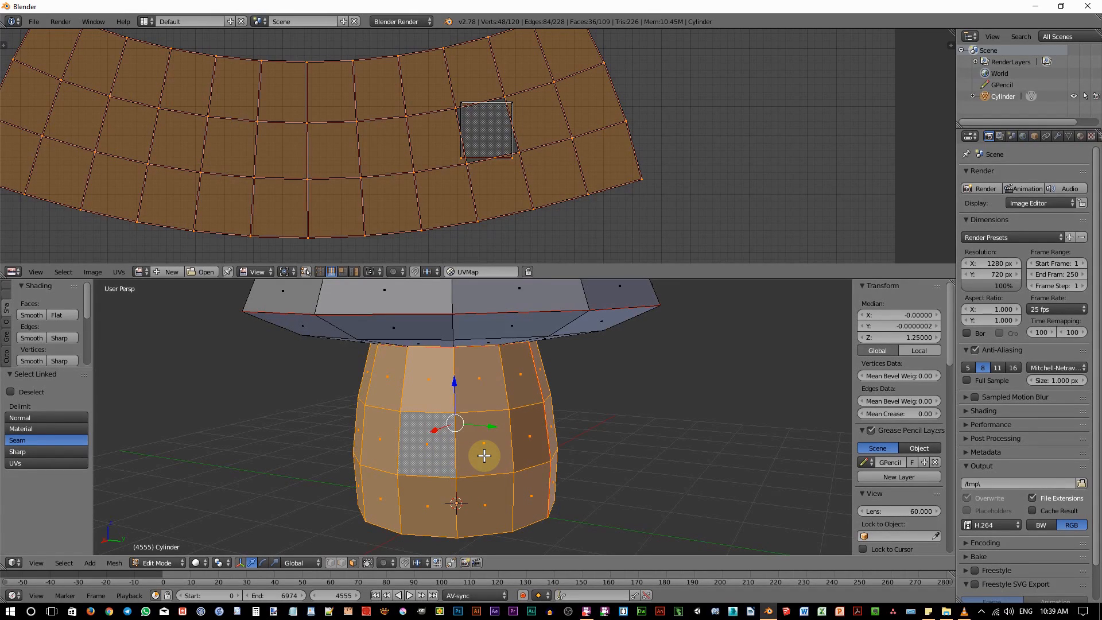
pyautogui.moveTo(484, 455)
pyautogui.mouseDown(button='middle')
pyautogui.moveTo(394, 457)
pyautogui.moveTo(494, 458)
pyautogui.moveTo(484, 458)
pyautogui.mouseUp(button='middle')
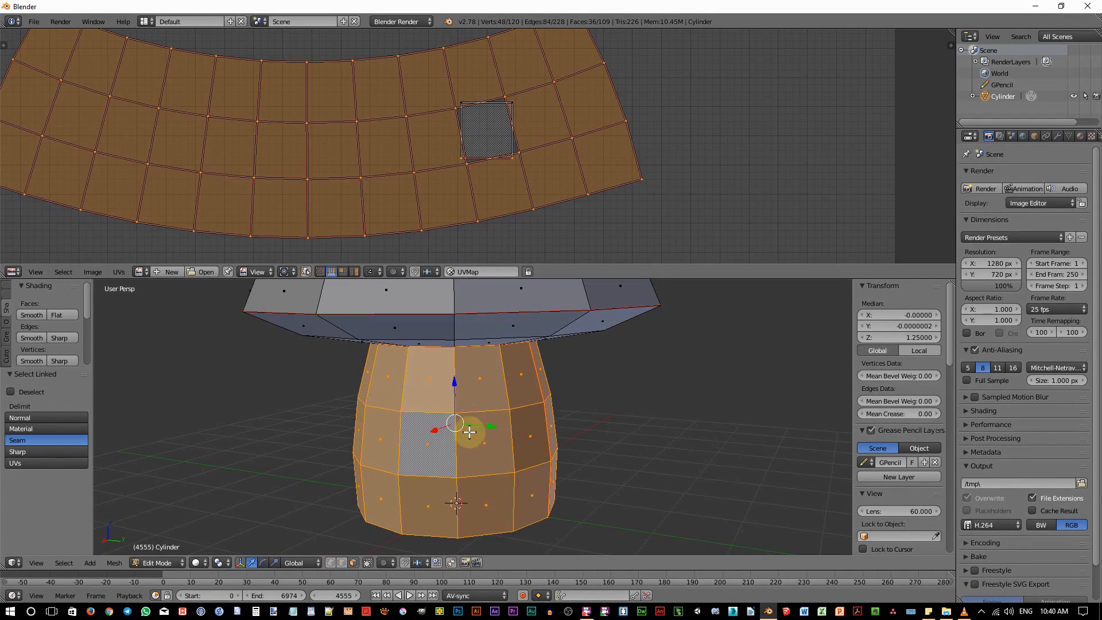
# Step: Remove the squared stem face from the selection and add it back as the active face
pyautogui.keyDown('shift'); pyautogui.rightClick(435, 454); pyautogui.keyUp('shift')
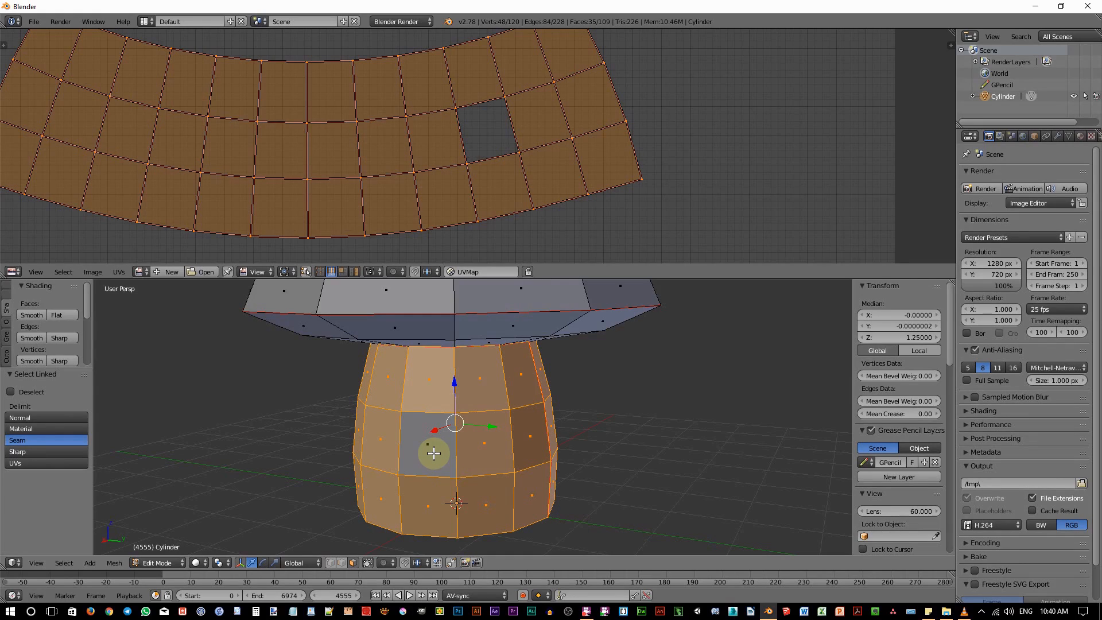
pyautogui.keyDown('shift'); pyautogui.rightClick(434, 453); pyautogui.keyUp('shift')
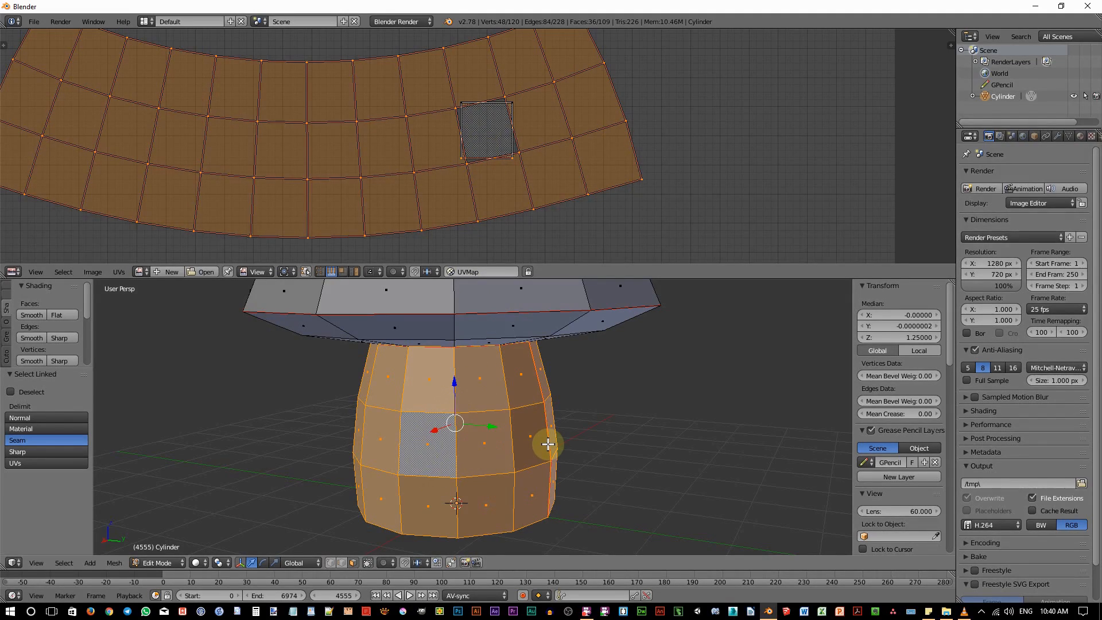
pyautogui.moveTo(548, 442)
pyautogui.mouseDown(button='middle')
pyautogui.moveTo(512, 423)
pyautogui.moveTo(544, 425)
pyautogui.mouseUp(button='middle')
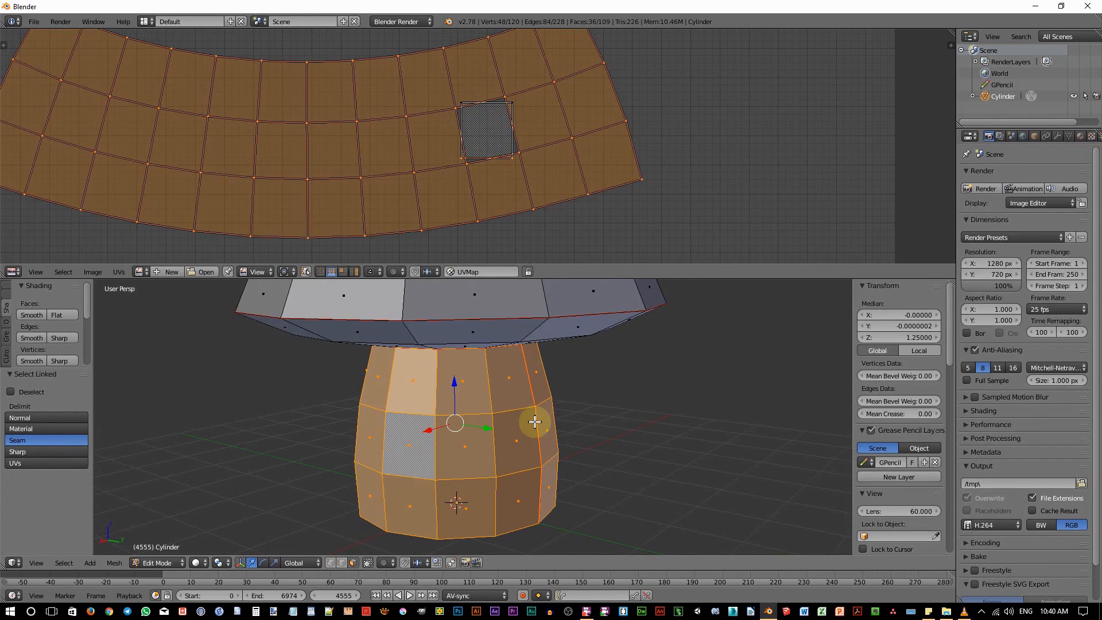
# Step: Unwrap the selected stem faces with Follow Active Quads, using the Length Average edge length mode
pyautogui.press('u')
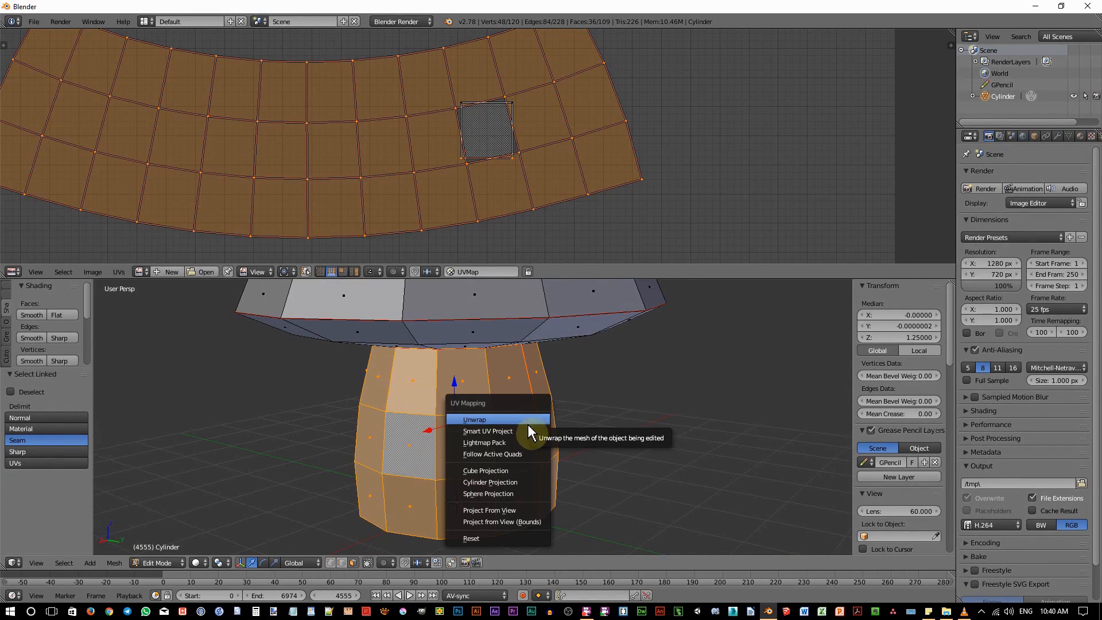
pyautogui.click(519, 454)
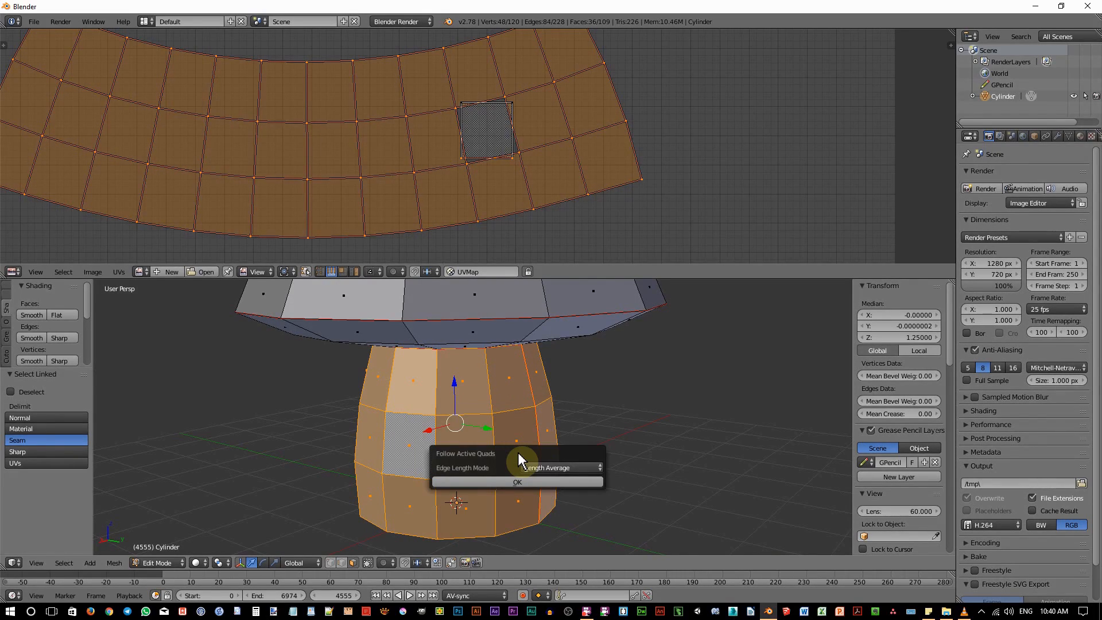
pyautogui.click(541, 467)
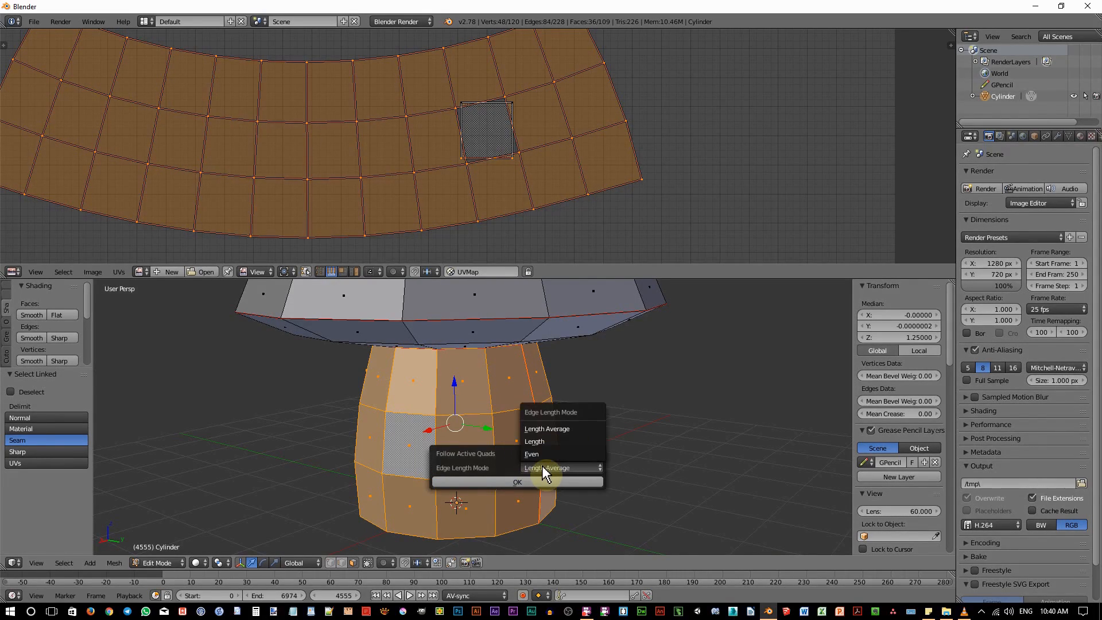
pyautogui.click(538, 428)
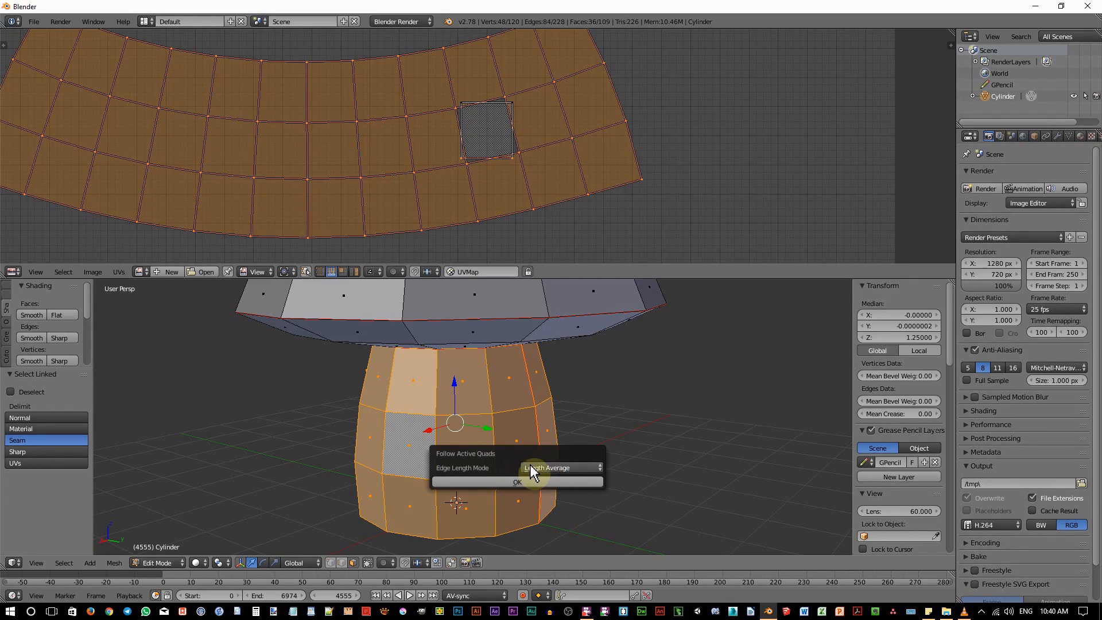
pyautogui.click(505, 481)
pyautogui.scroll(-3, 372, 213)
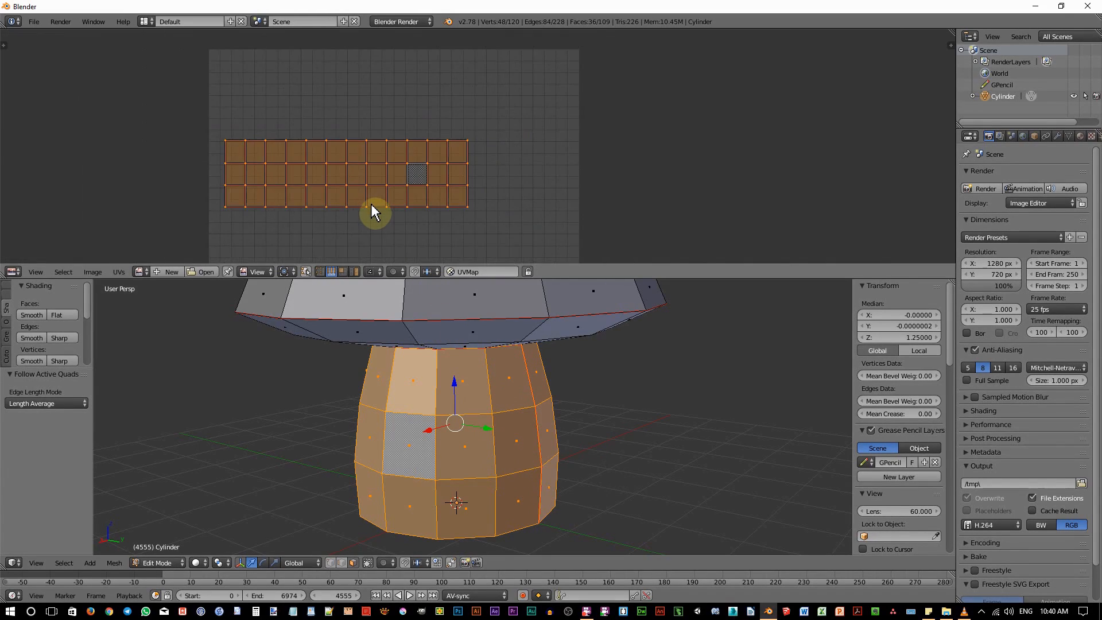
pyautogui.scroll(3, 373, 212)
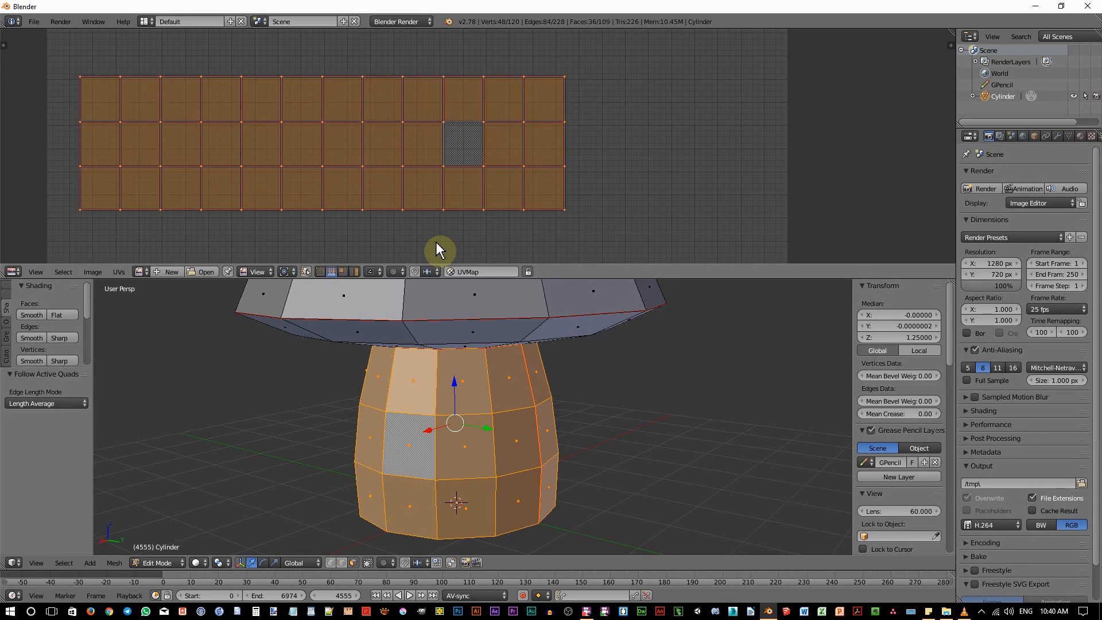
# Step: Select every face of the mushroom to display the stem and cap islands together in the UV layout
pyautogui.scroll(-2, 464, 363)
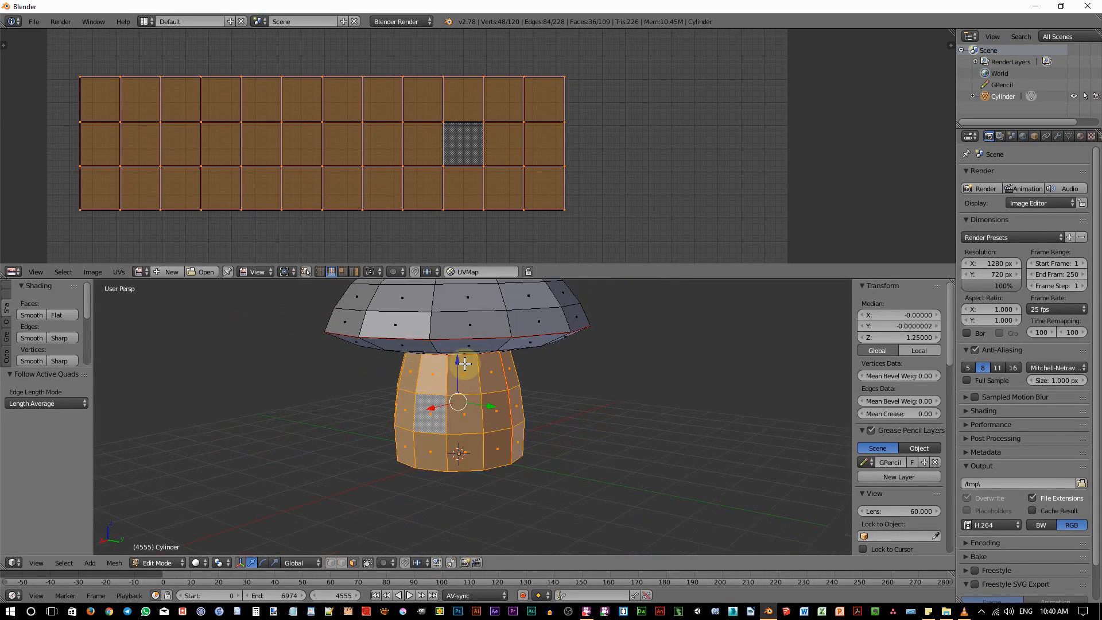
pyautogui.scroll(-3, 487, 344)
pyautogui.moveTo(469, 408); pyautogui.dragTo(514, 376, button='middle')
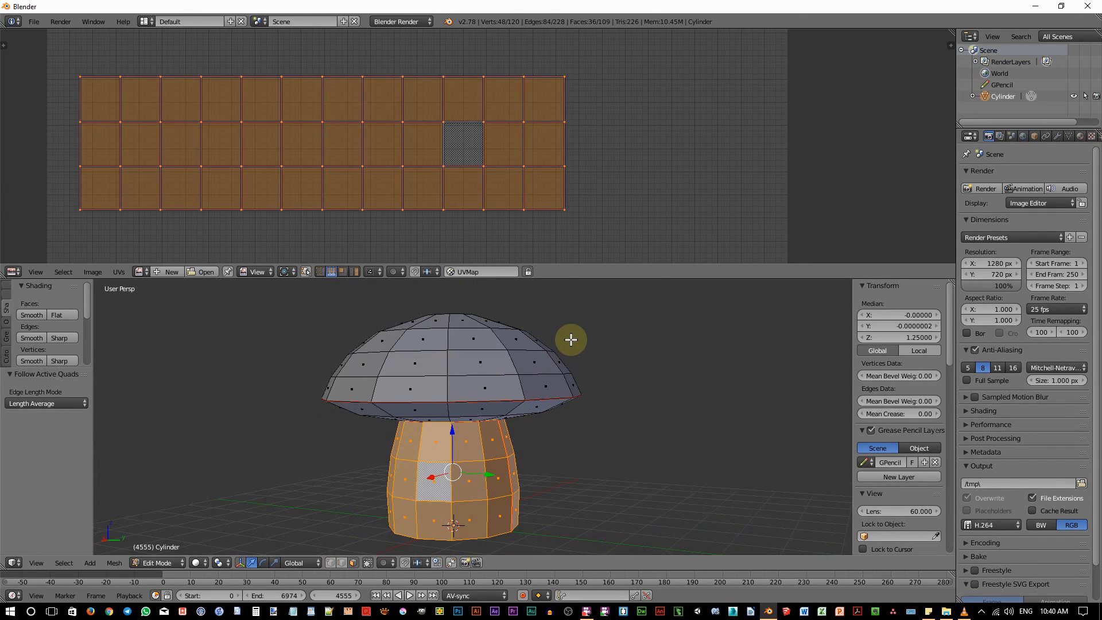
pyautogui.press('a')
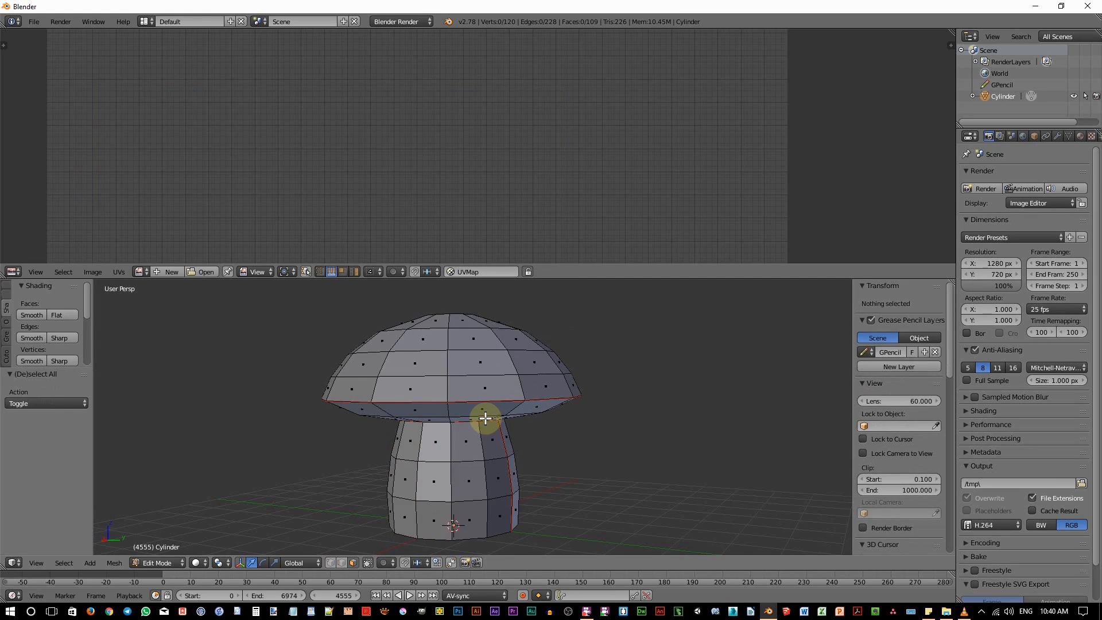
pyautogui.press('a')
pyautogui.scroll(-4, 413, 222)
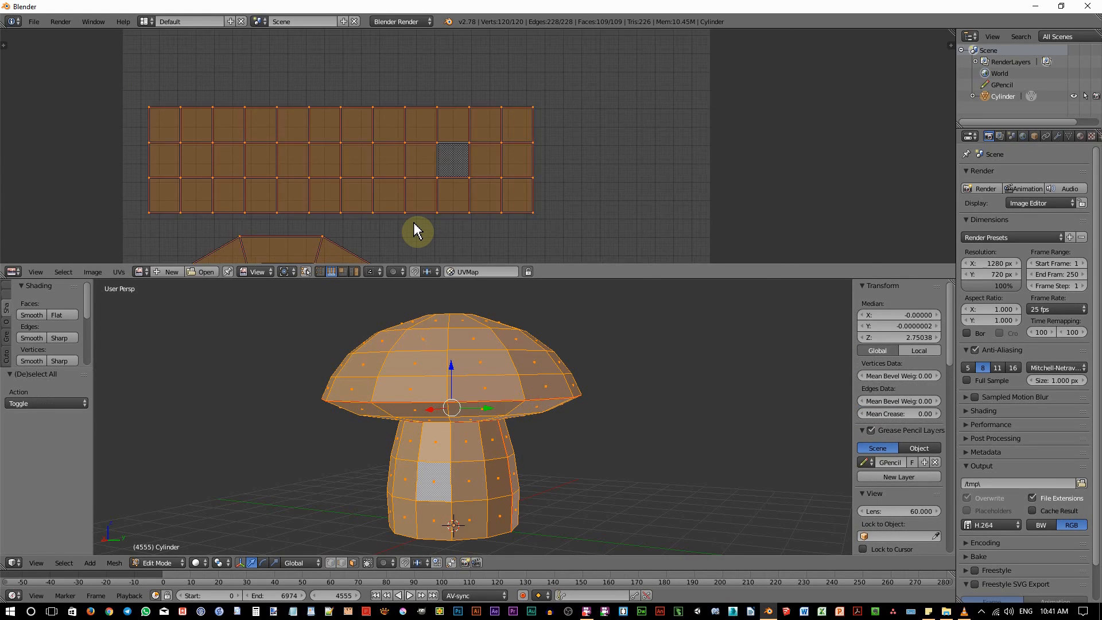
pyautogui.scroll(-4, 423, 183)
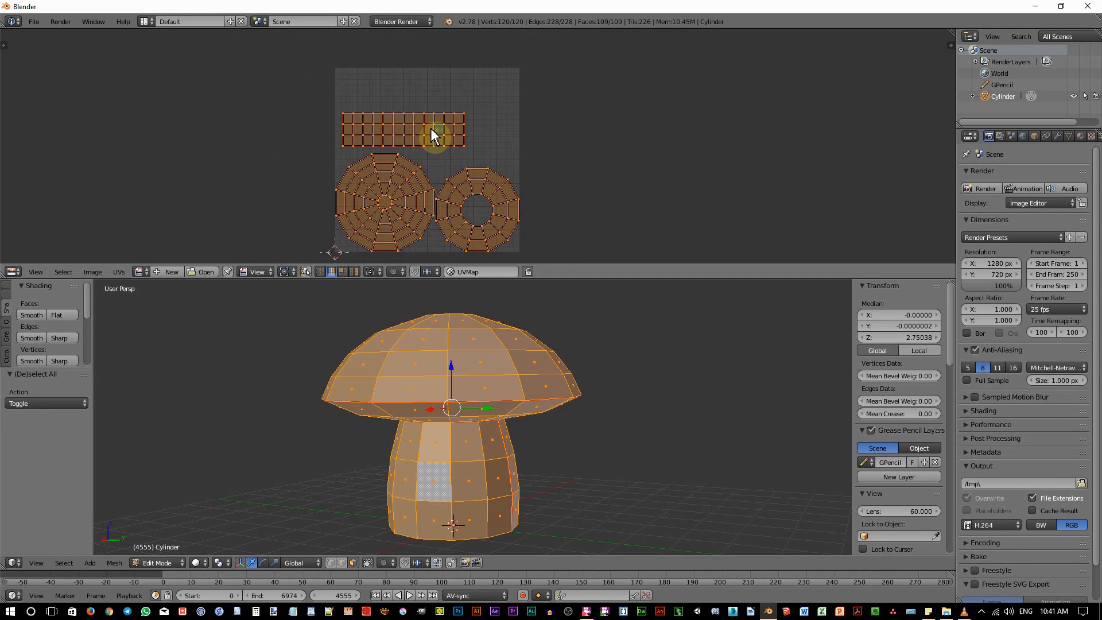
# Step: Scale the stem's UV island by about 1.463 and move it about 0.127 in X and 0.051 in Y, above the cap islands
pyautogui.scroll(2, 430, 129)
pyautogui.moveTo(465, 148); pyautogui.dragTo(466, 184, button='middle')
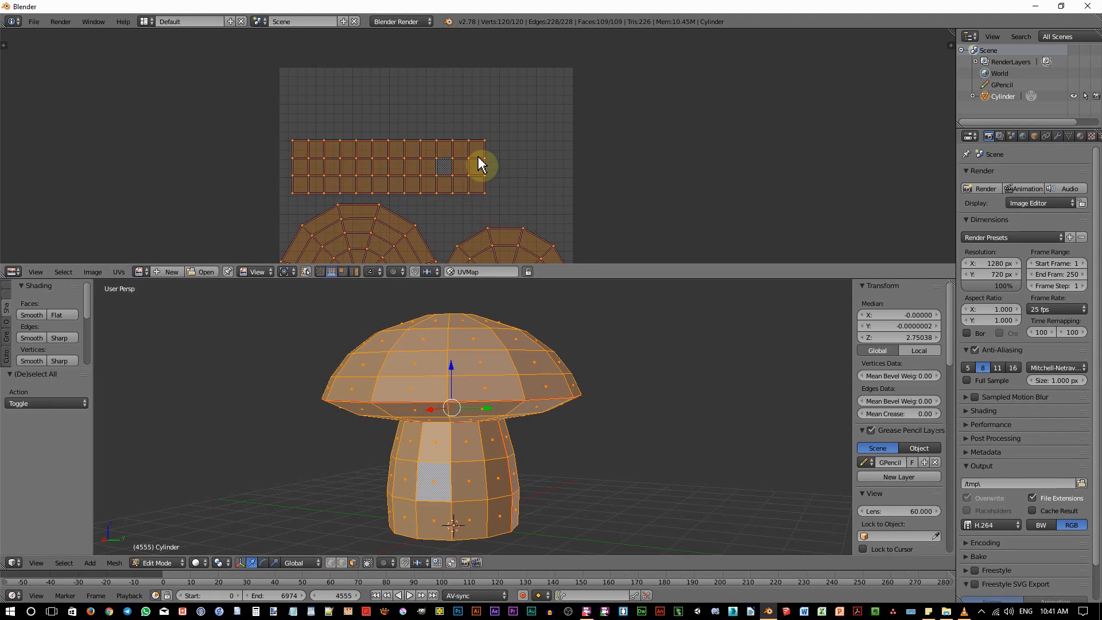
pyautogui.press('a')
pyautogui.press('a')
pyautogui.press('s')
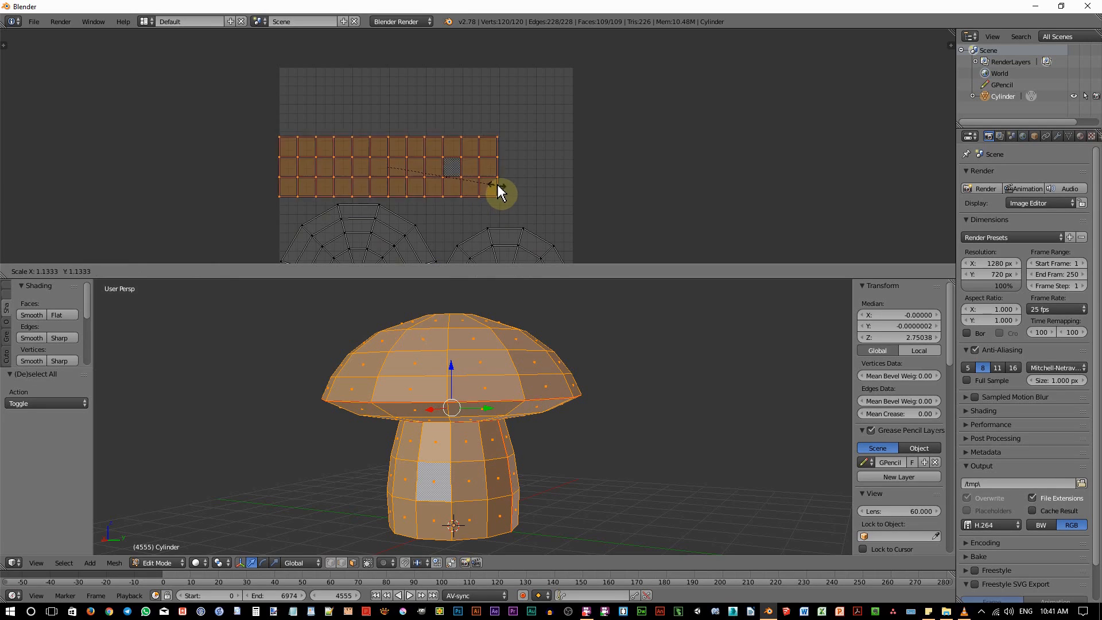
pyautogui.click(530, 177)
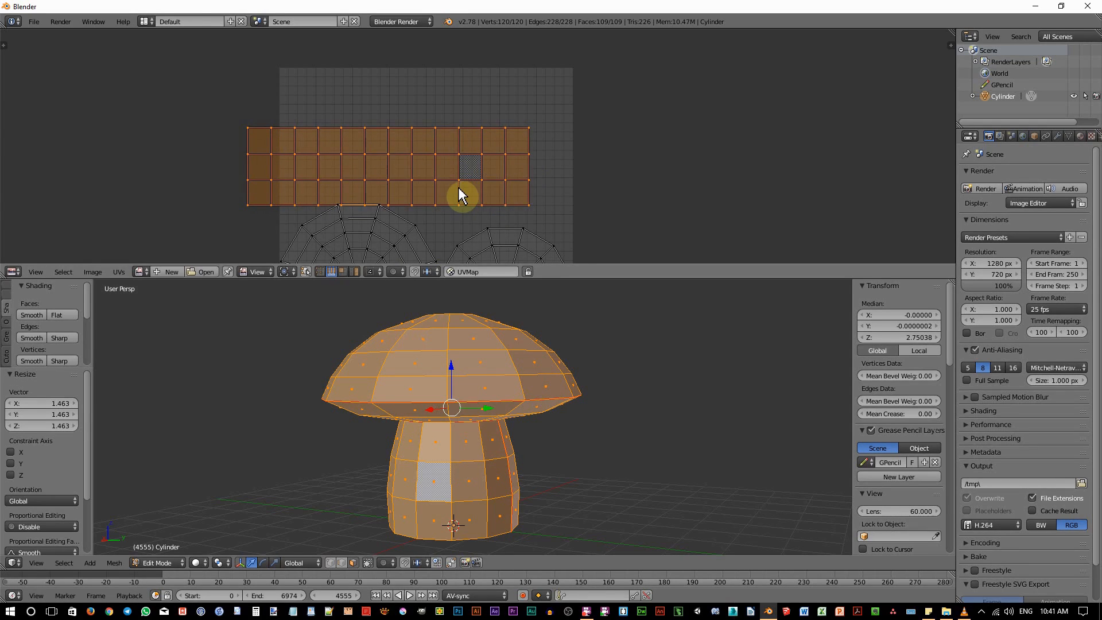
pyautogui.press('g')
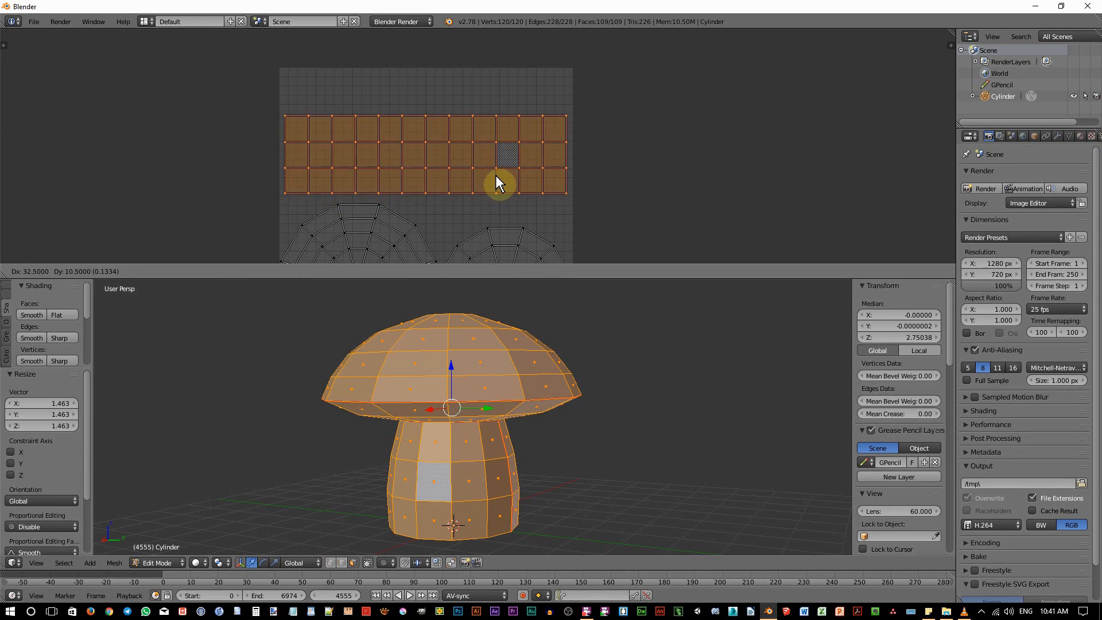
pyautogui.click(496, 173)
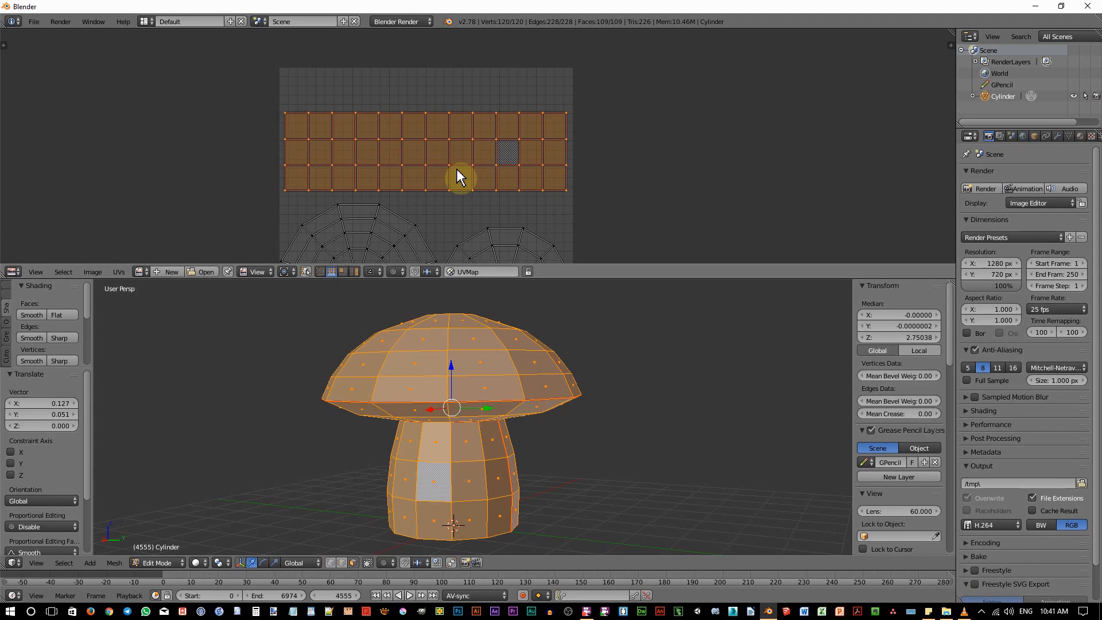
pyautogui.scroll(-4, 459, 220)
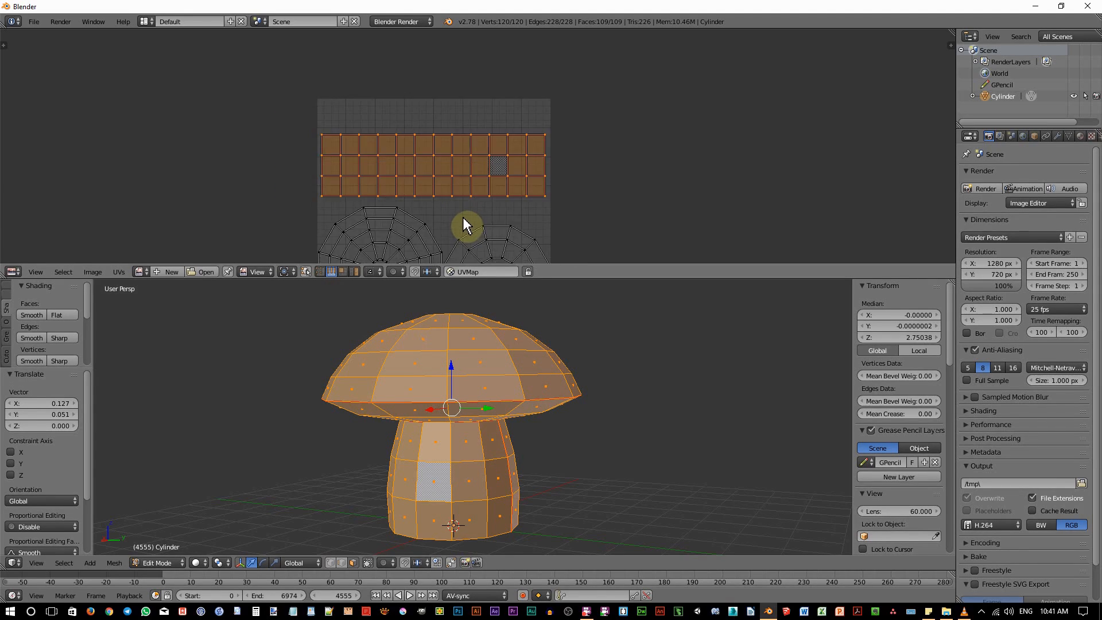
pyautogui.scroll(3, 454, 219)
pyautogui.moveTo(453, 229); pyautogui.dragTo(437, 197, button='middle')
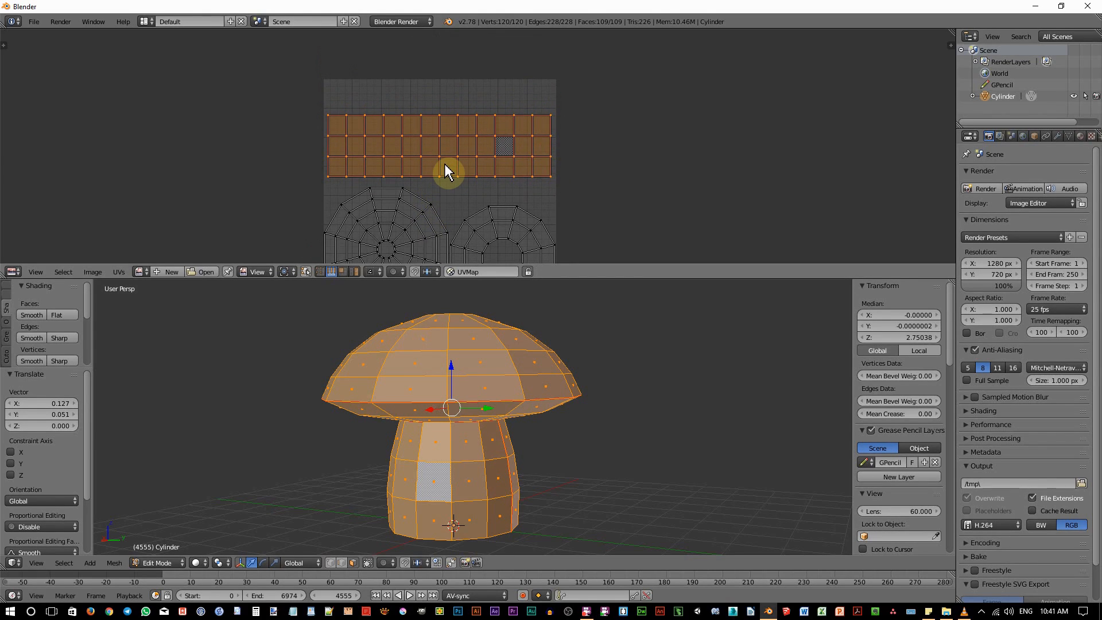
pyautogui.press('s')
pyautogui.press('y')
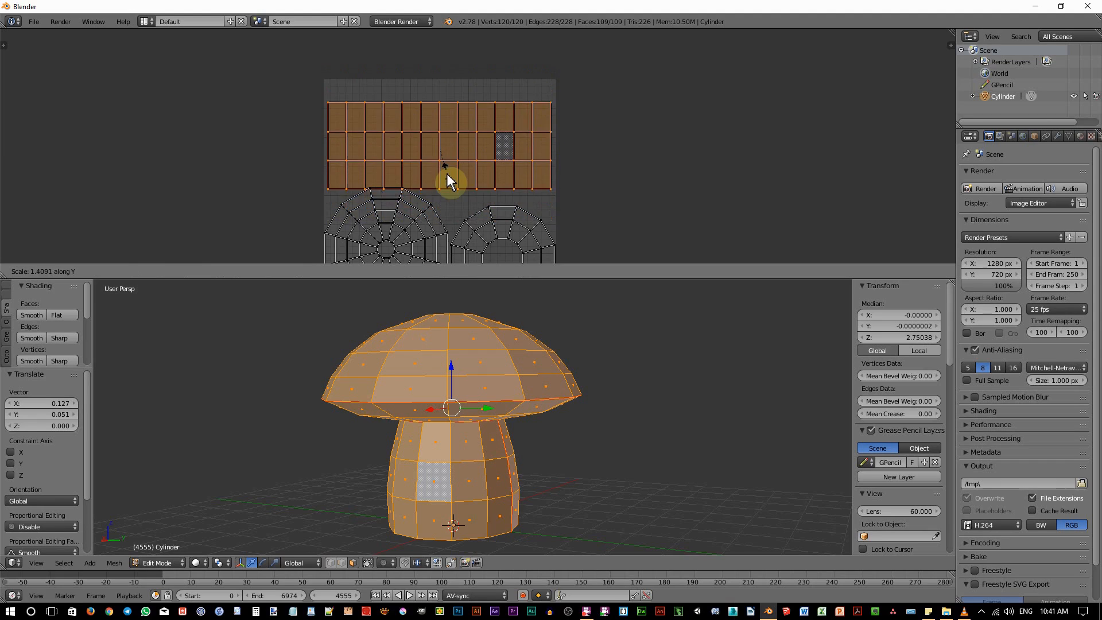
pyautogui.press('Escape')
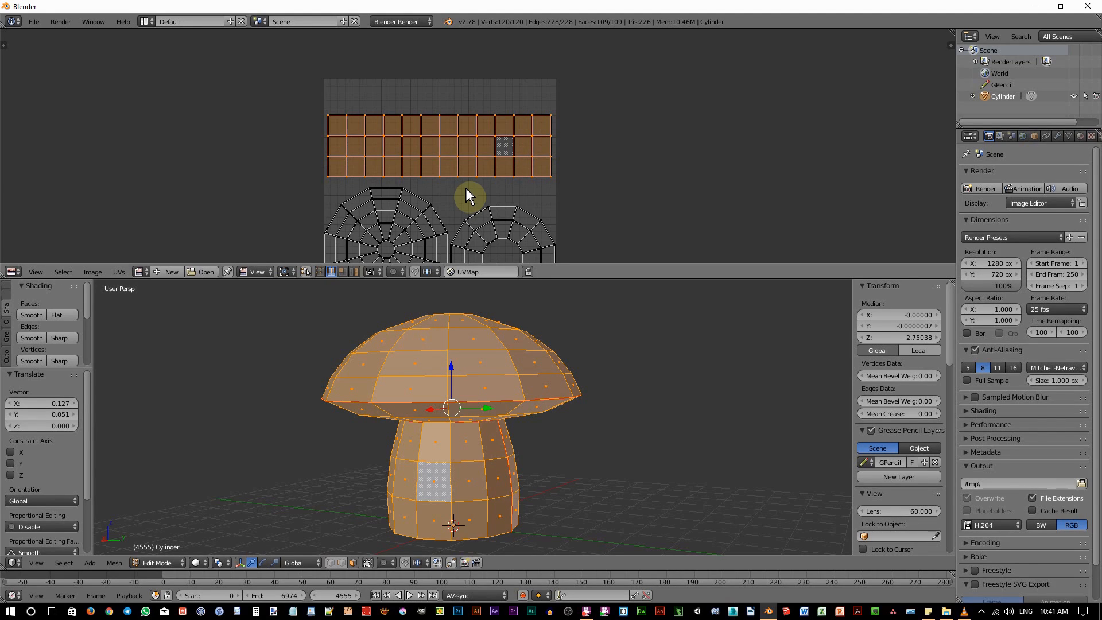
# Step: Open the UV layout export for the mushroom and review its format, image size and fill opacity options
pyautogui.scroll(-1, 459, 198)
pyautogui.scroll(1, 455, 200)
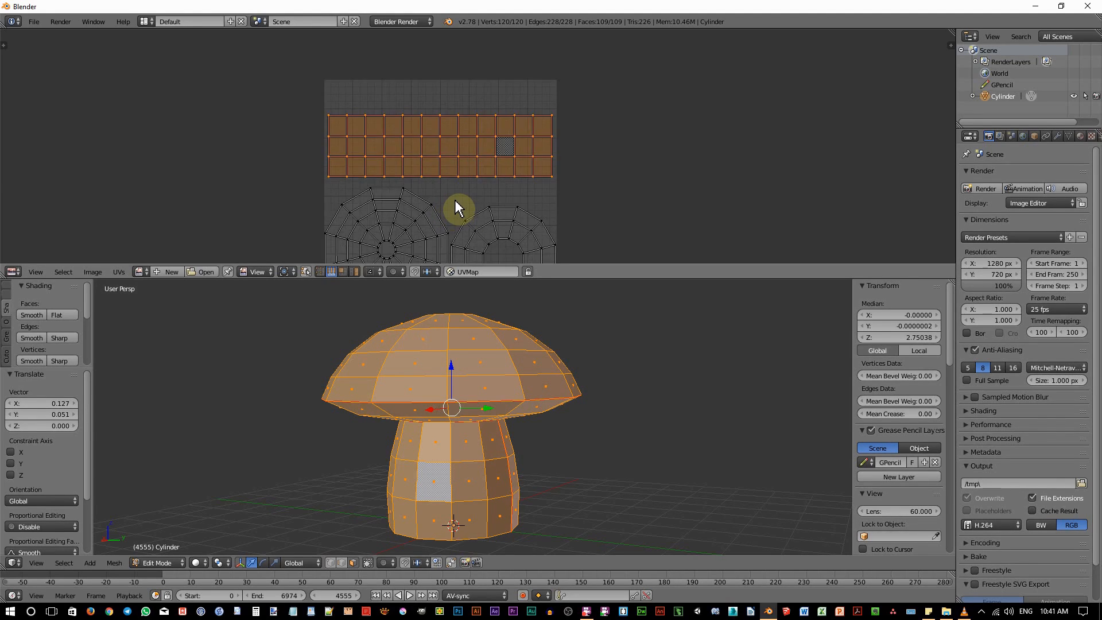
pyautogui.moveTo(454, 200); pyautogui.dragTo(444, 156, button='middle')
pyautogui.scroll(-1, 439, 167)
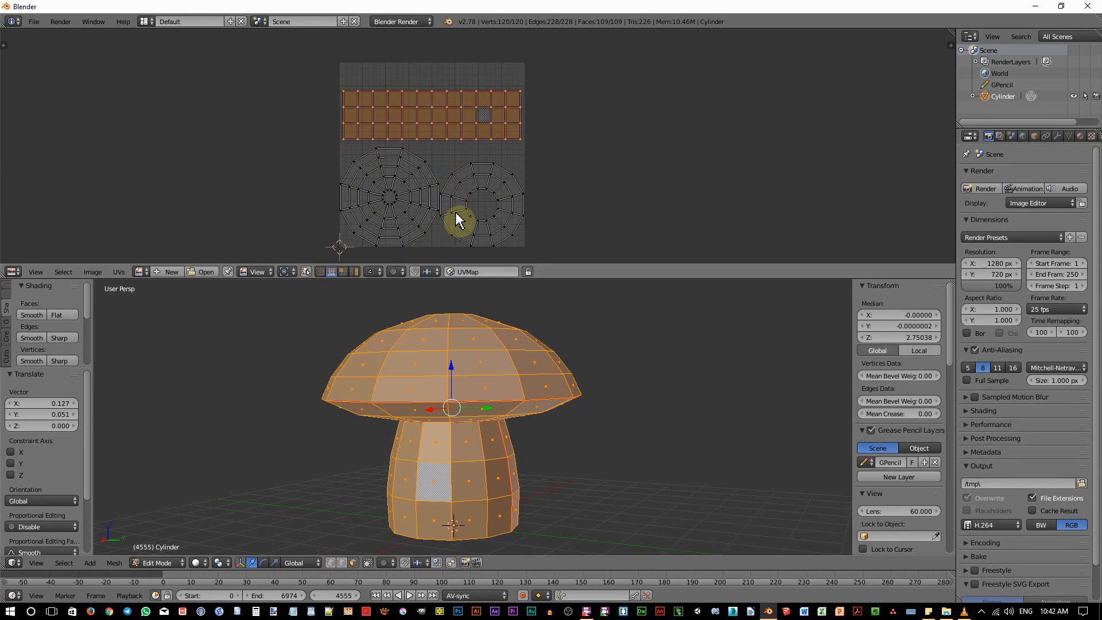
pyautogui.click(119, 272)
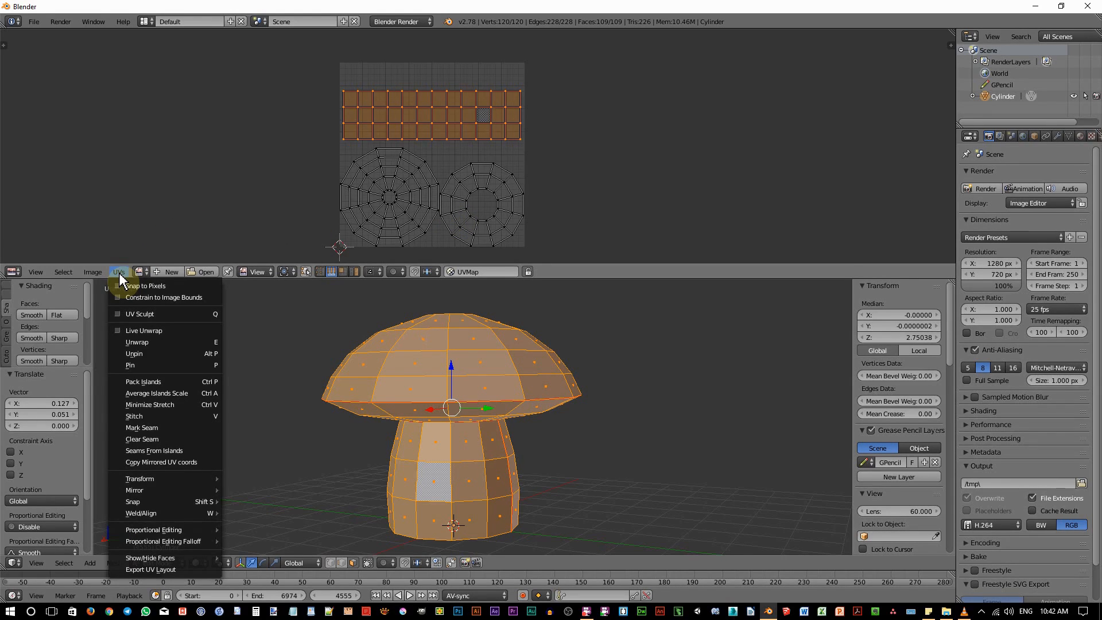
pyautogui.click(171, 573)
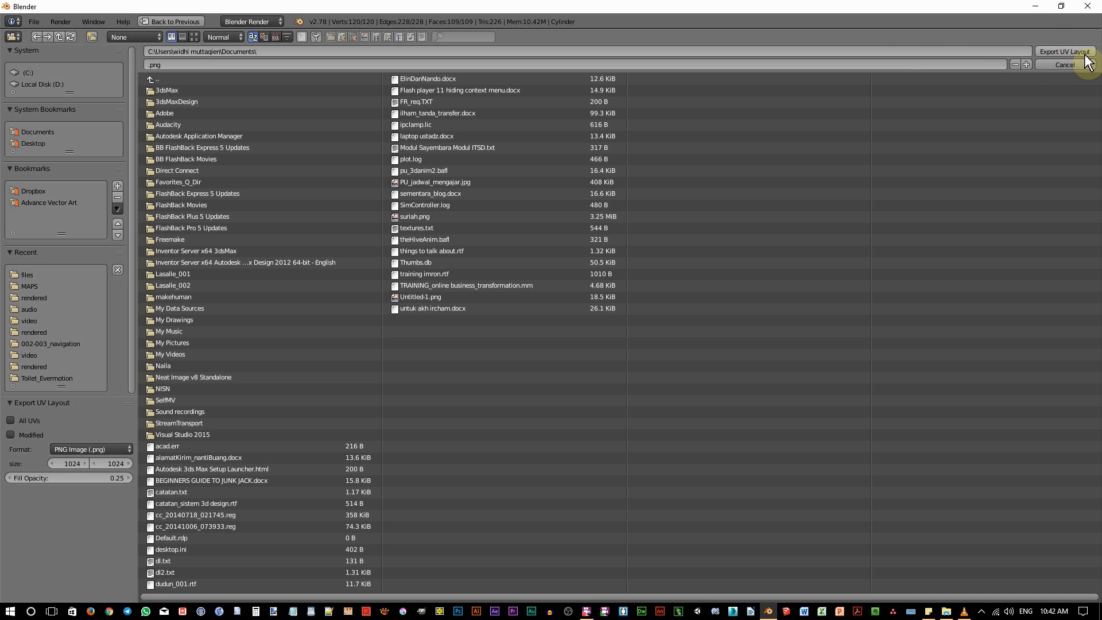
pyautogui.click(1057, 55)
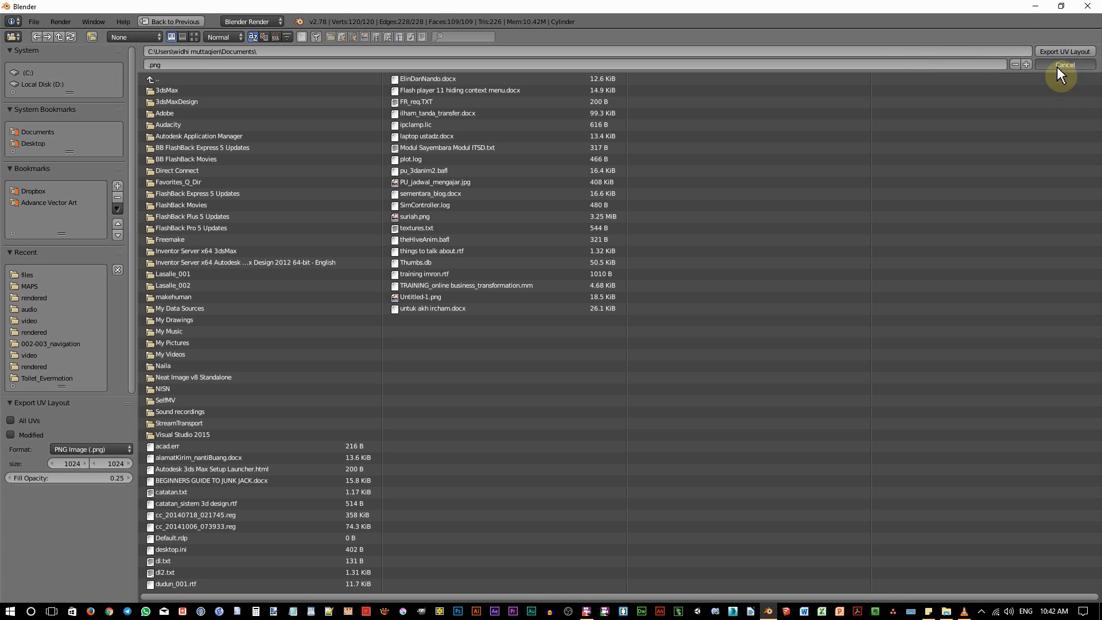